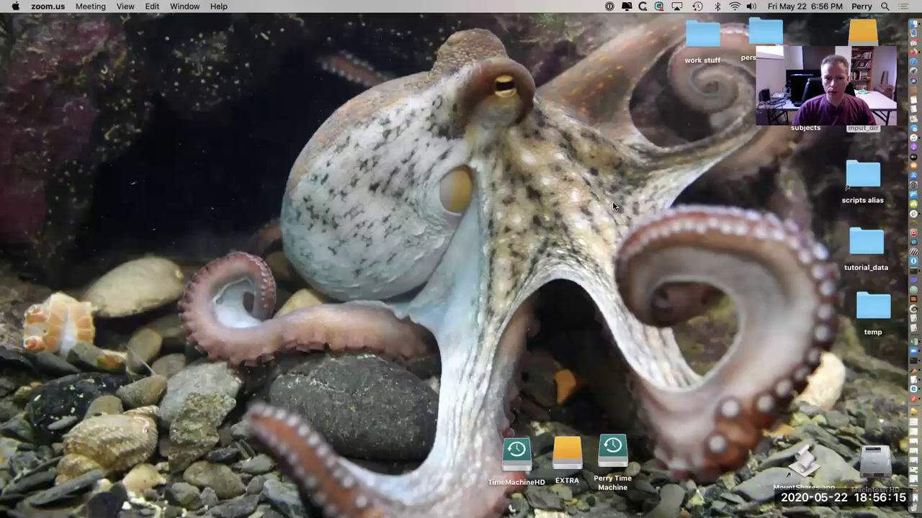
Launch iTerm2 from Spotlight to get a bash shell.
key("super+space")
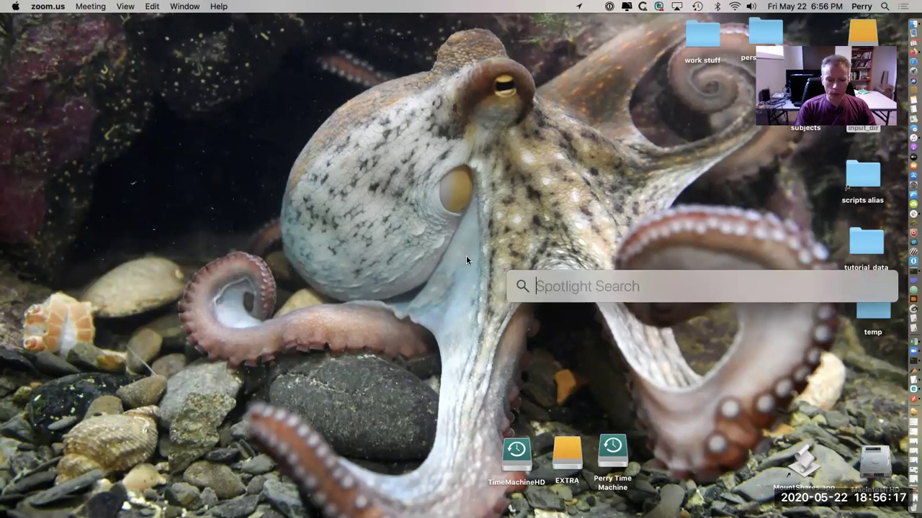
type("iterm 2.app")
key("Return")
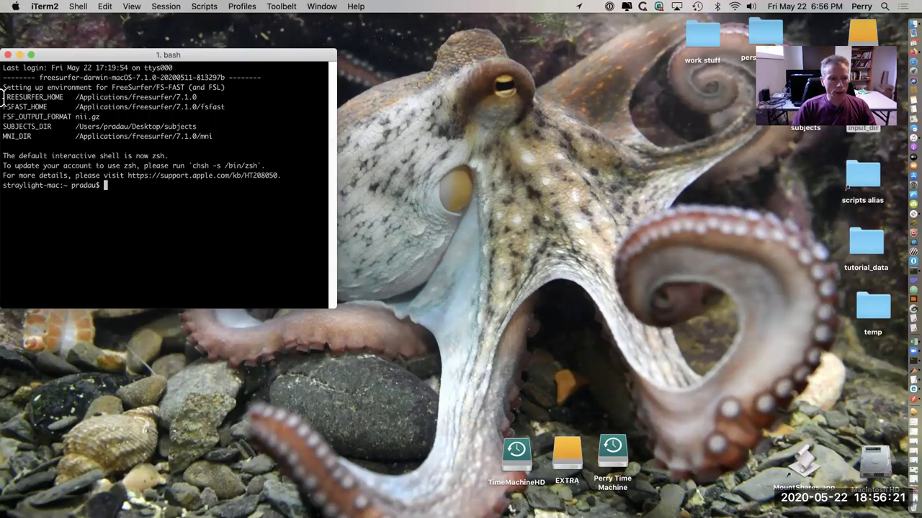
left_click_drag(4, 96, 237, 127)
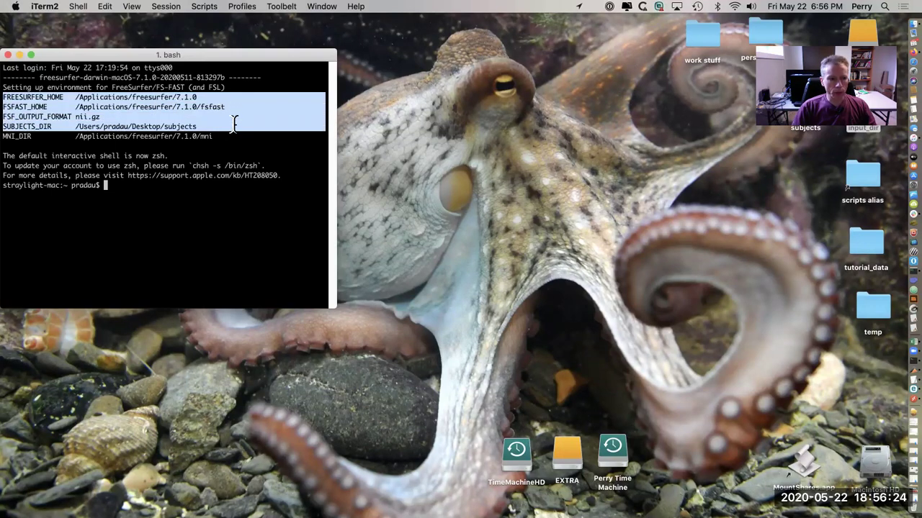
left_click(239, 185)
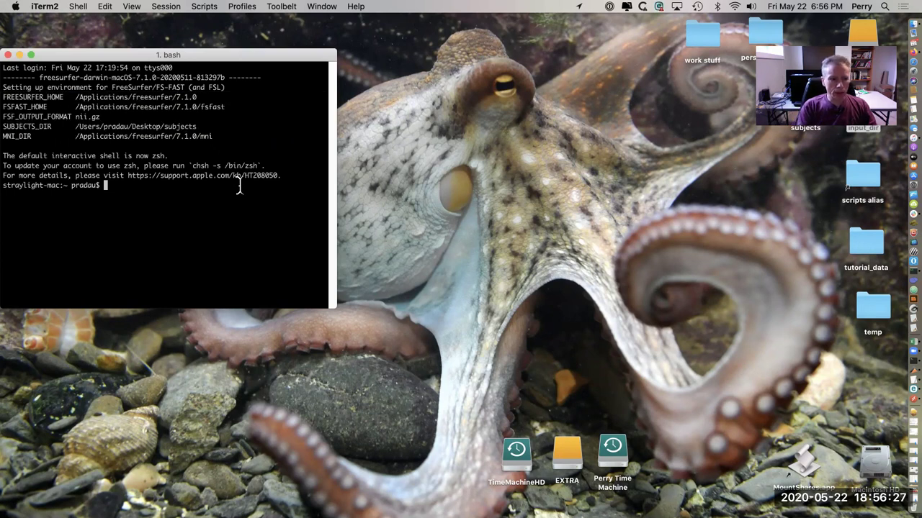
Run env | grep FREE to confirm FREESURFER_HOME is /Applications/freesurfer/7.1.0.
type("env")
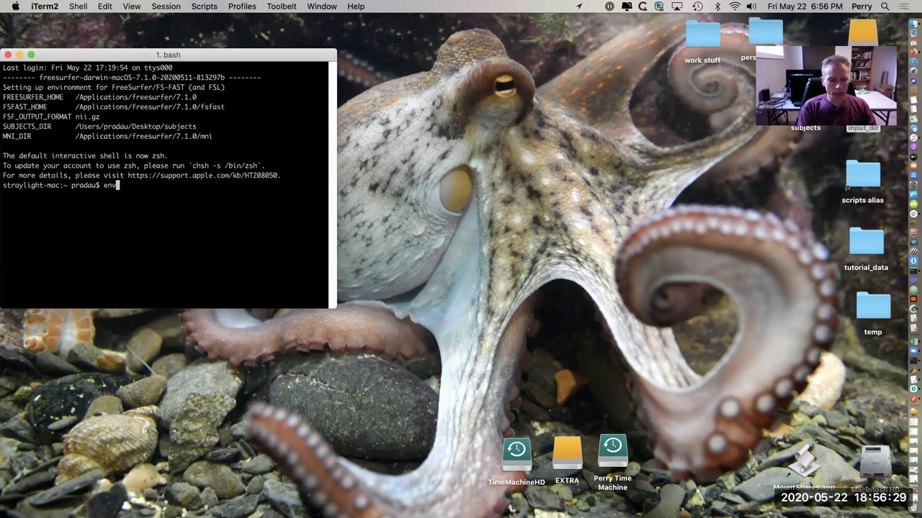
type(" | grep FREE")
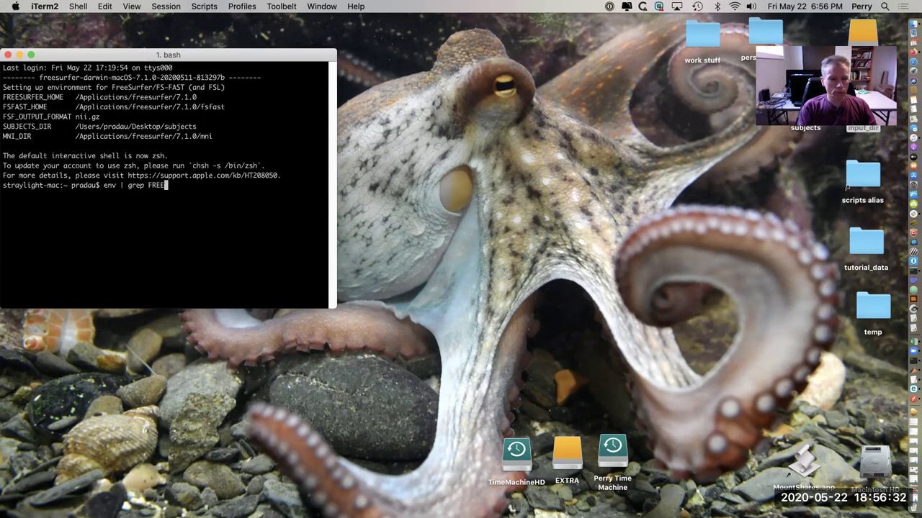
key("Return")
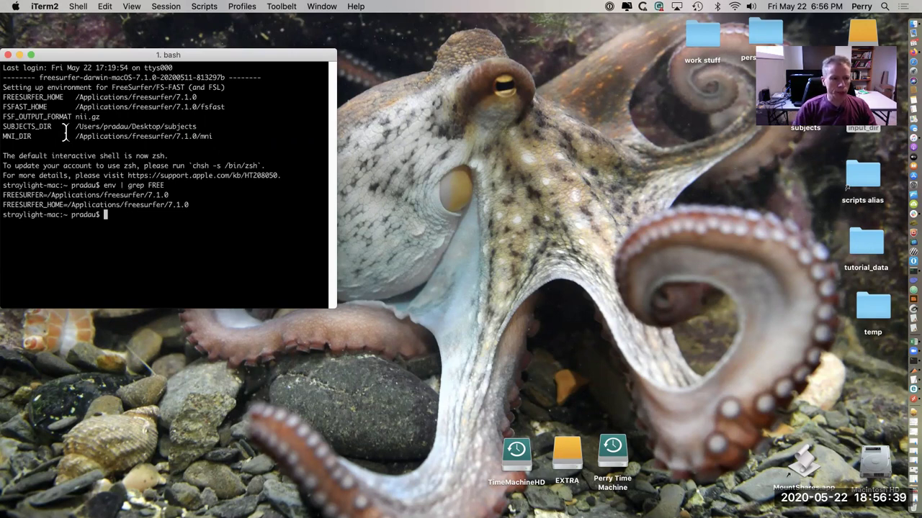
left_click_drag(74, 126, 215, 123)
Enlarge the iTerm2 window to 115×29 by dragging its corner.
left_click(178, 210)
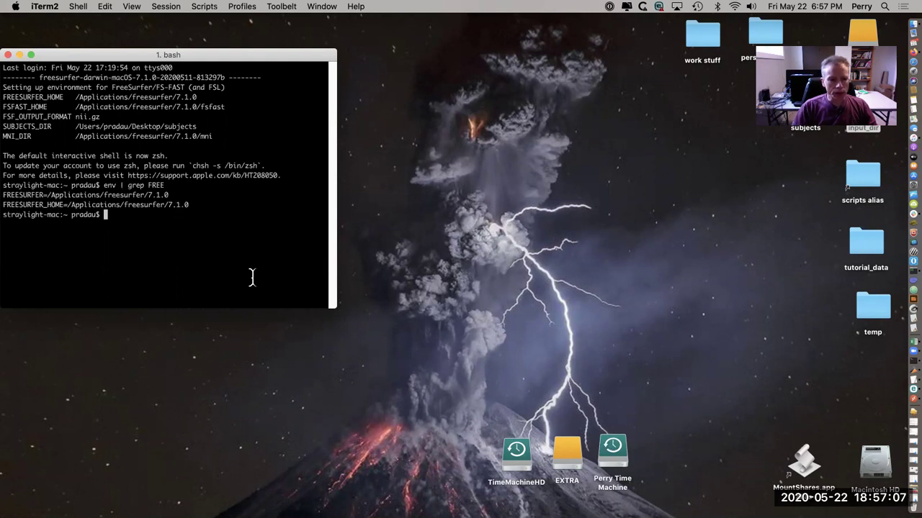
left_click_drag(336, 307, 477, 367)
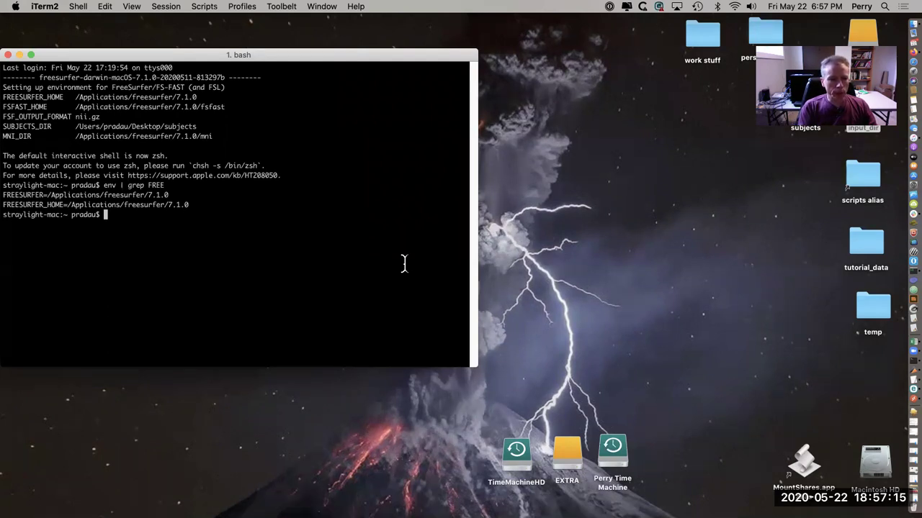
Change into ~/Desktop/input_dir, list it to find data.nii, and begin typing freeview data.nii.
type("cd ")
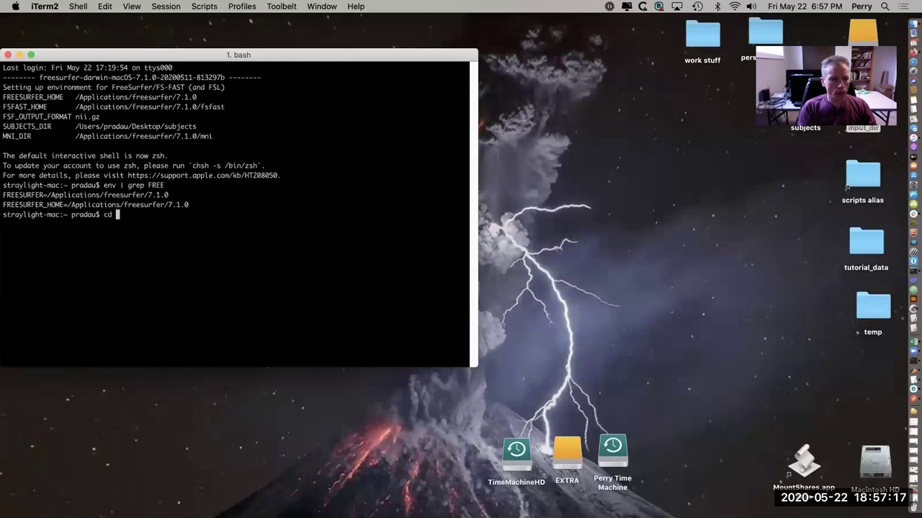
type("~/Desk")
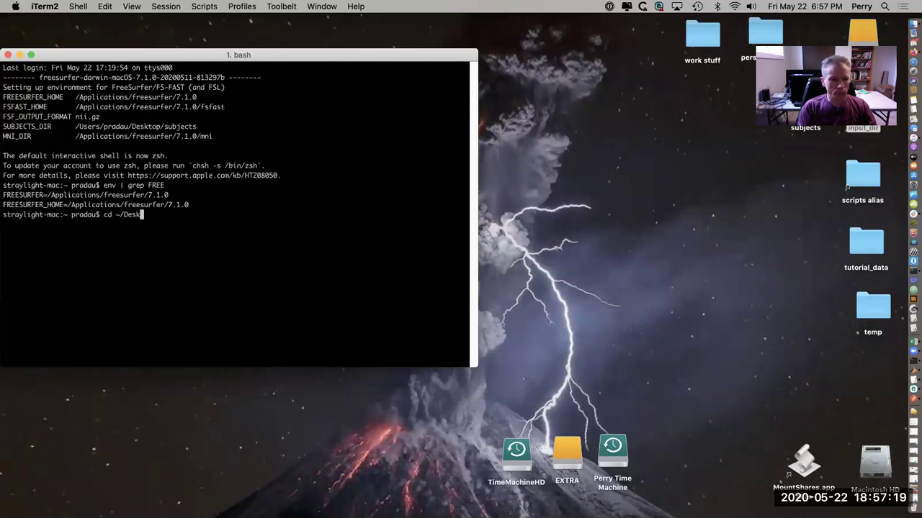
key("Tab")
type("/in")
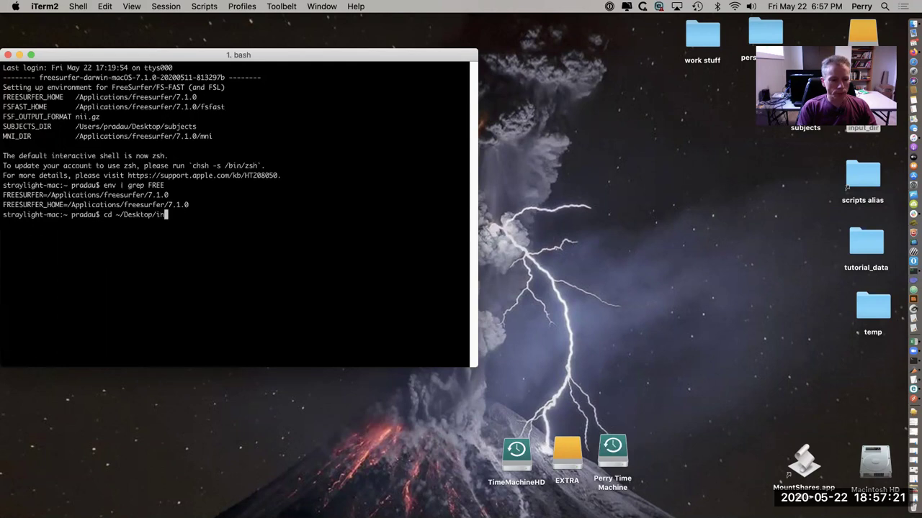
key("Tab")
key("Return")
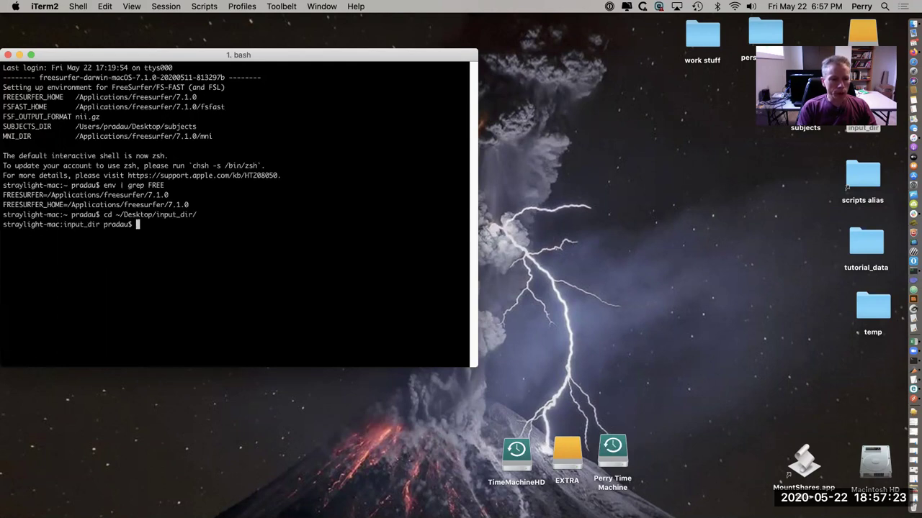
type("ls")
key("Return")
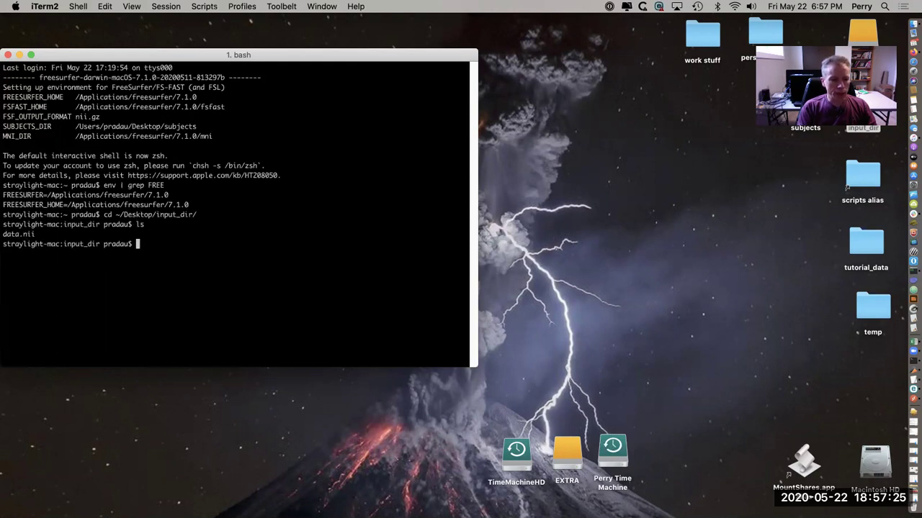
type("freeview")
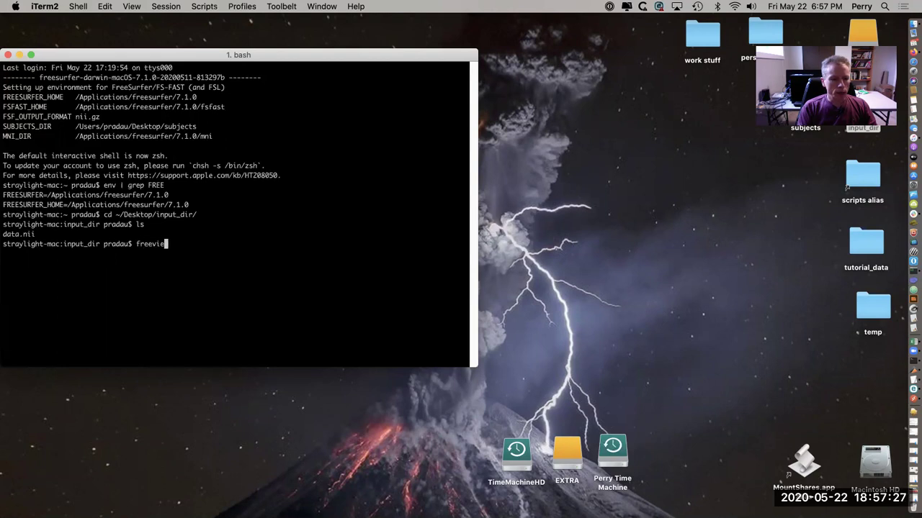
type(" data.nii")
key("Return")
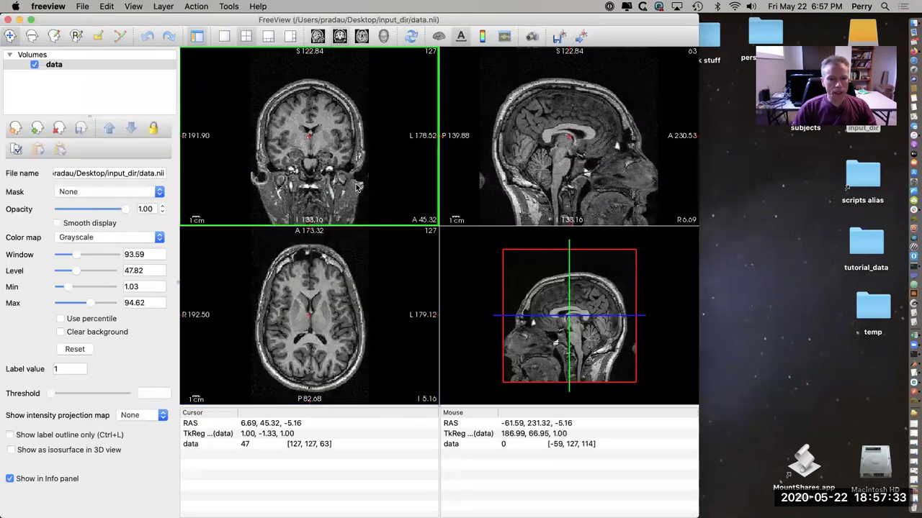
left_click(502, 144)
left_click_drag(547, 148, 607, 146)
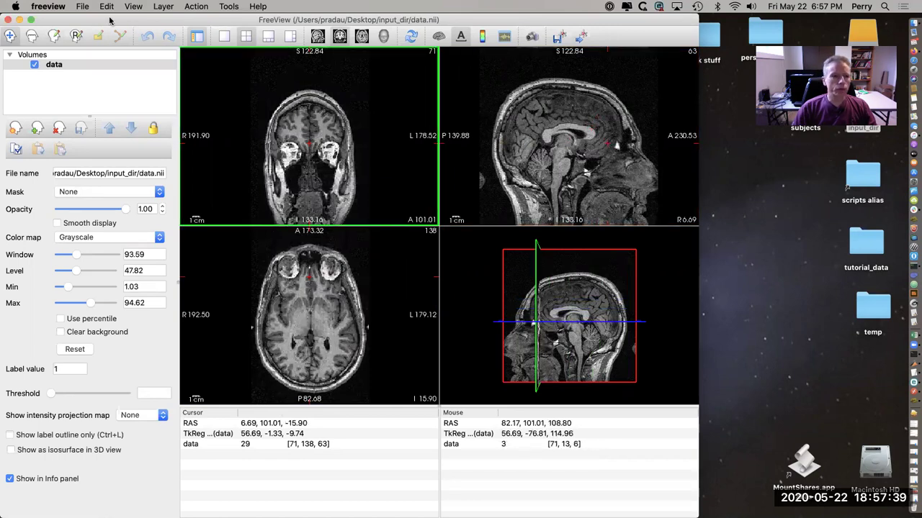
Quit Freeview and locate the recon-all program with which recon-all.
key("super+q")
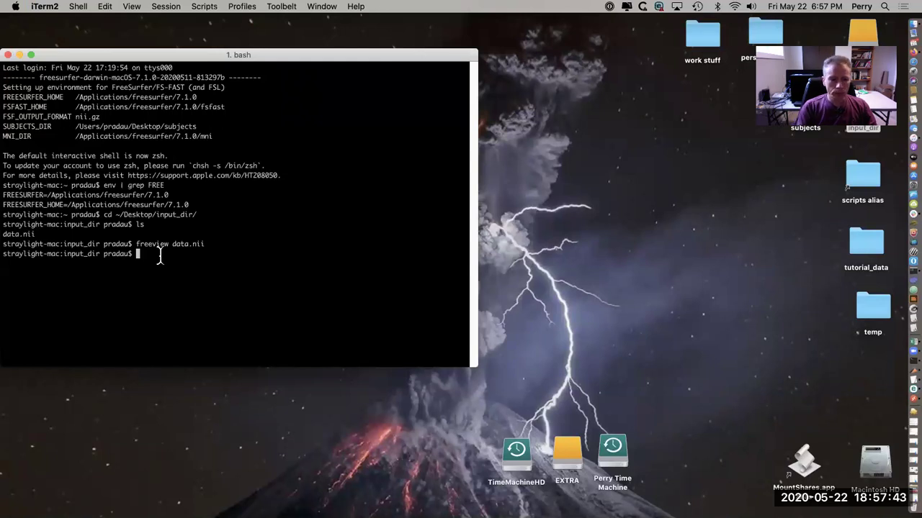
type("recon-")
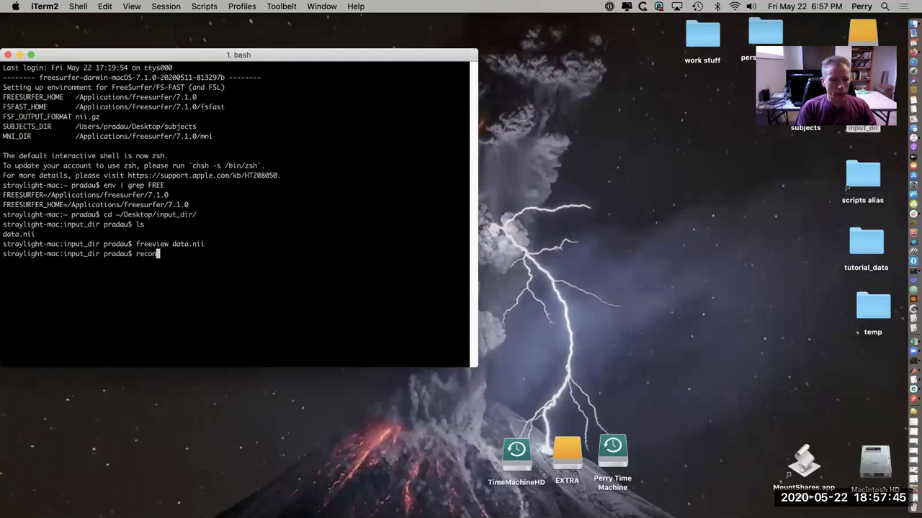
key("BackSpace")
key("BackSpace")
key("BackSpace")
key("BackSpace")
key("BackSpace")
key("BackSpace")
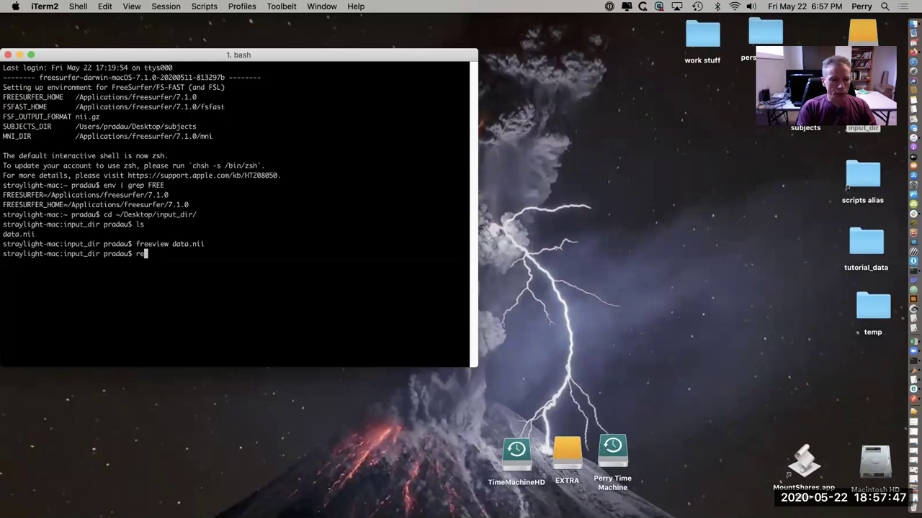
type("which recon-all")
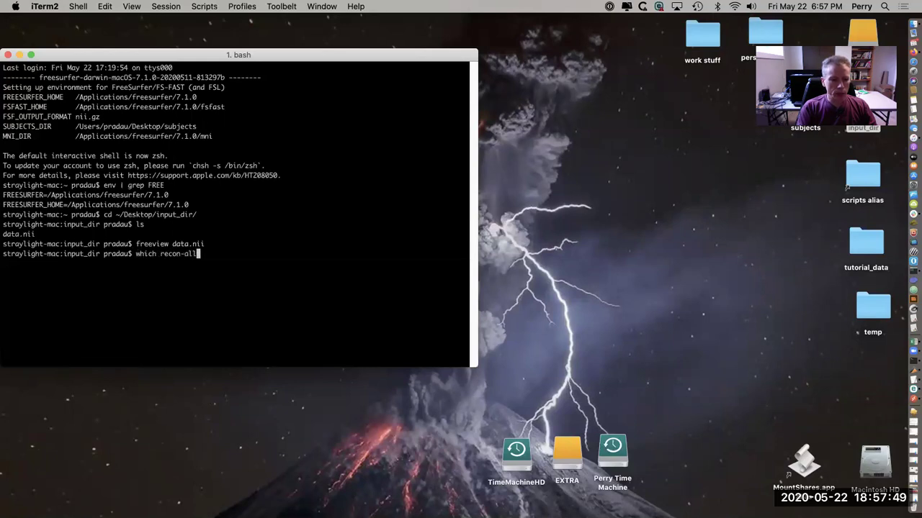
key("Return")
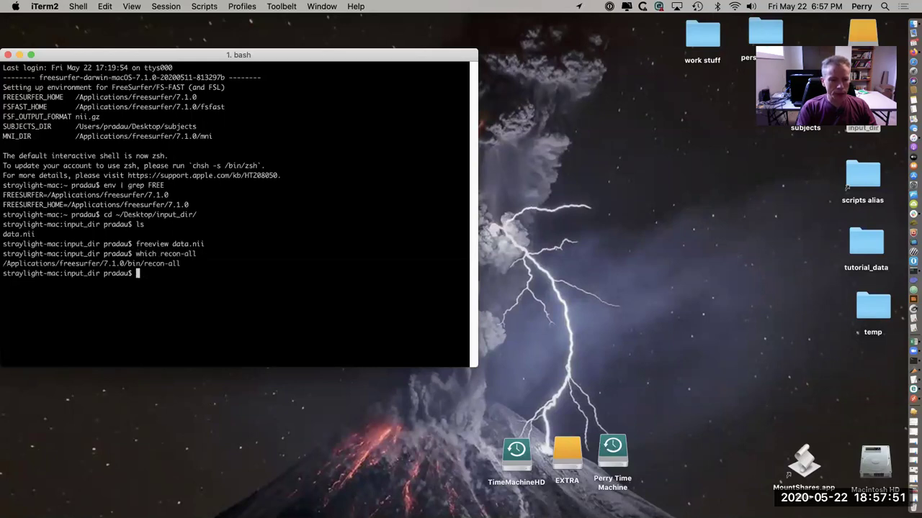
Page through recon-all -help | more to the Expert Preferences section.
type("recon")
key("BackSpace")
key("BackSpace")
key("BackSpace")
key("BackSpace")
key("BackSpace")
type("recon-")
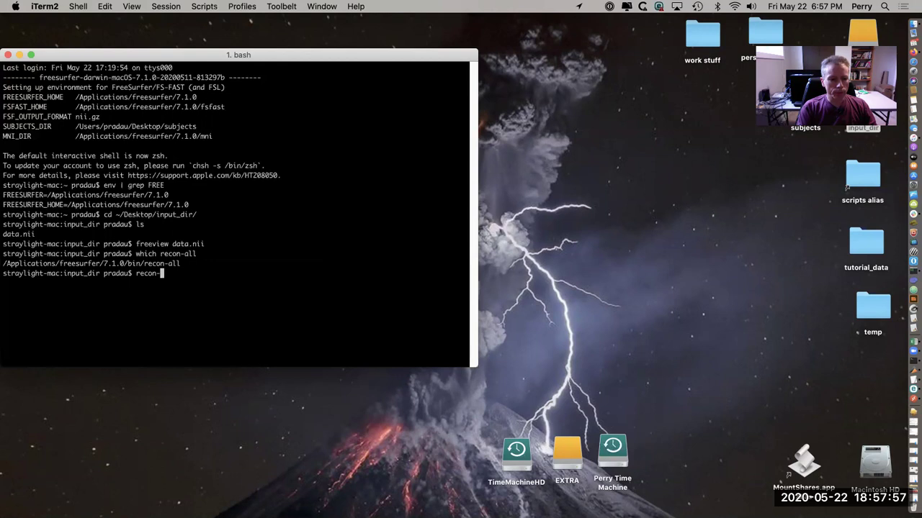
type("all -help ")
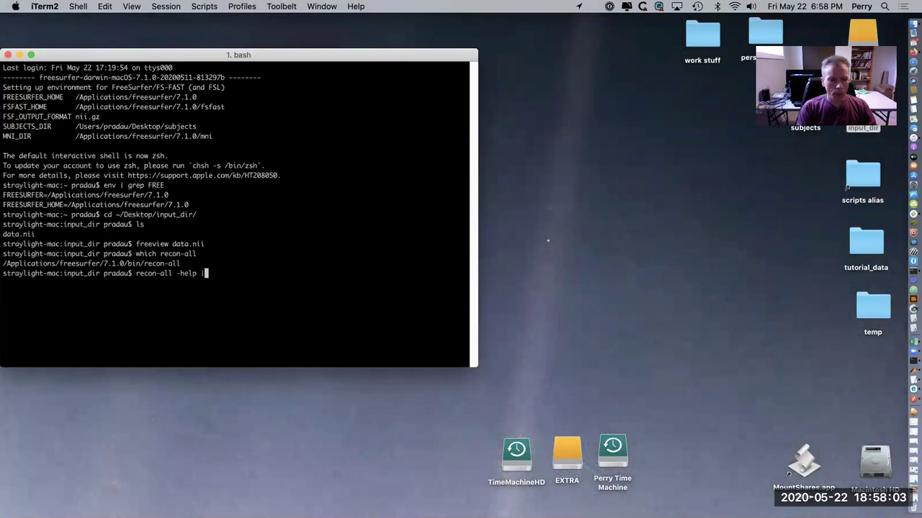
type("| more")
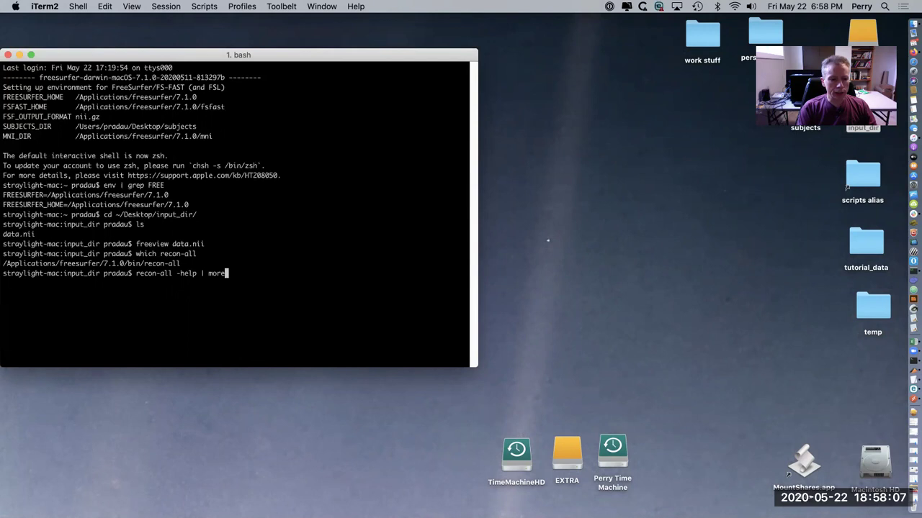
key("Return")
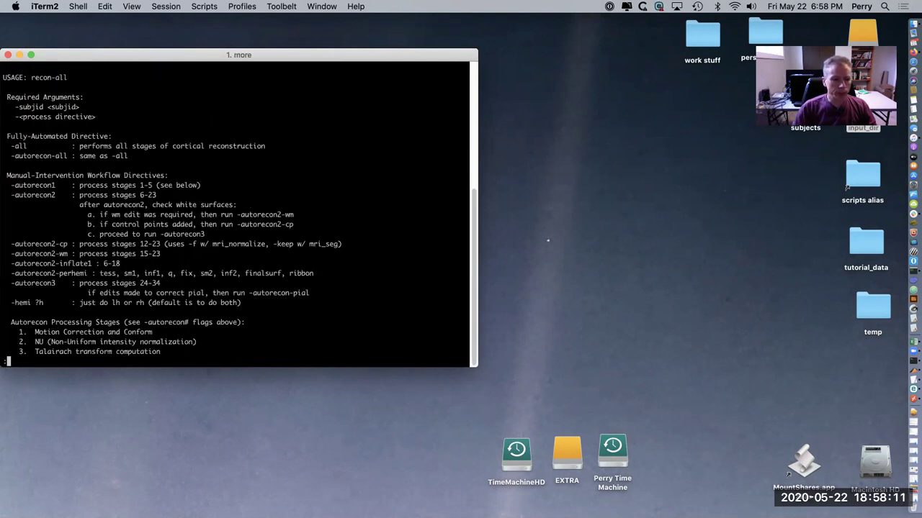
key("Return")
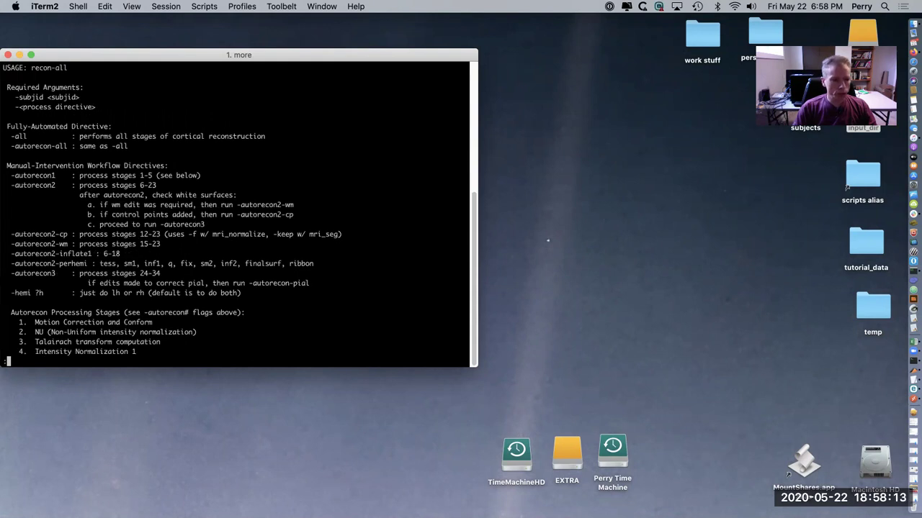
key("space")
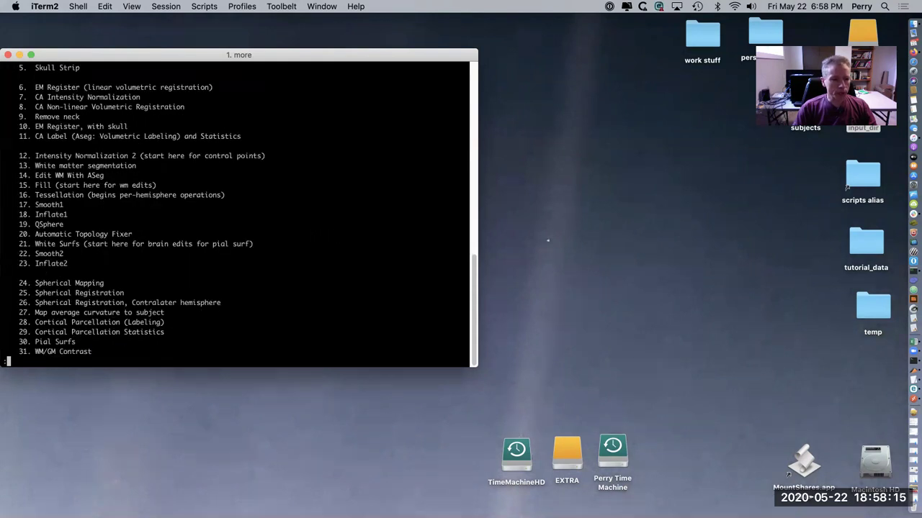
key("space")
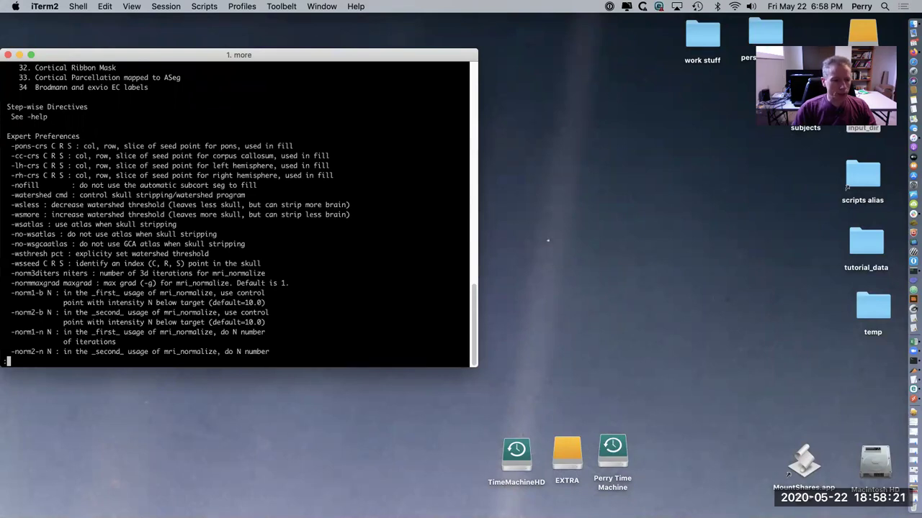
Quit the help pager and type recon-all -s subj-01 at a fresh prompt.
key("q")
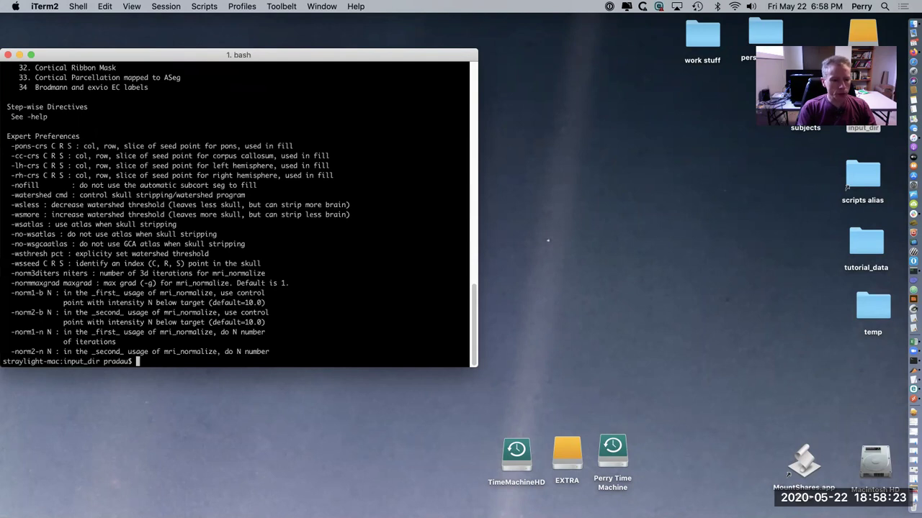
key("Return")
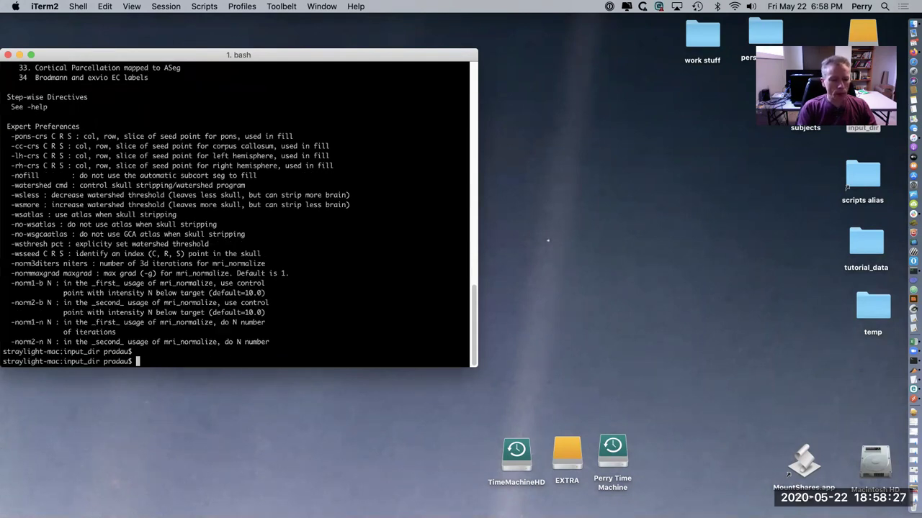
type("recon-all -s ")
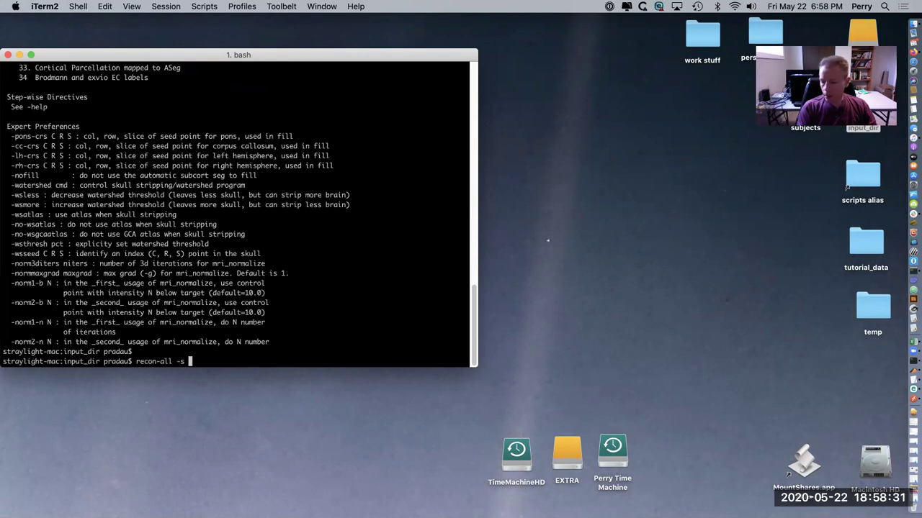
type("subj-01")
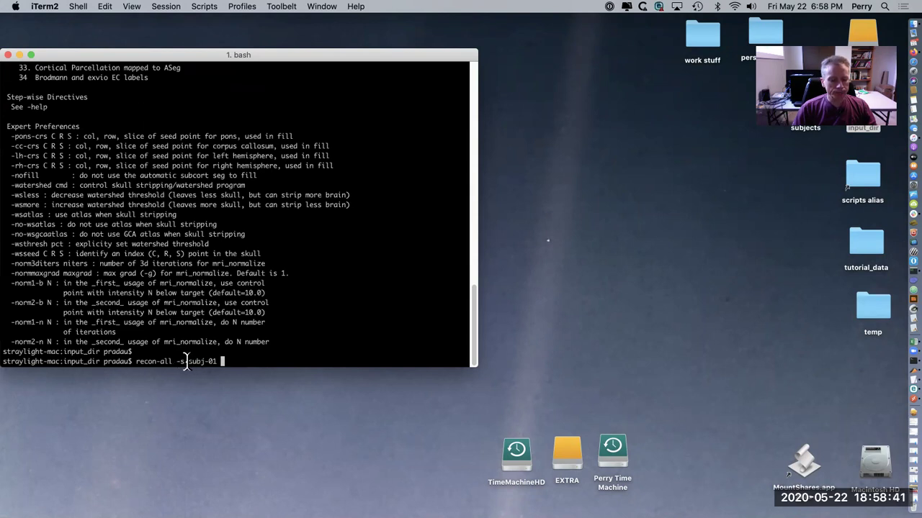
left_click_drag(185, 362, 219, 362)
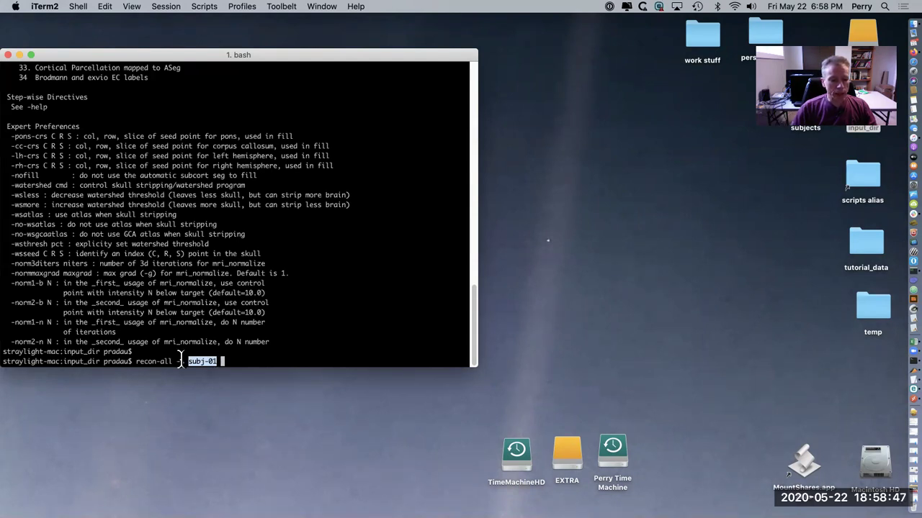
Briefly try the -subjid flag, revert to -s, and append -i data.nii.
key("Left")
key("Left")
key("Left")
key("Left")
key("Left")
key("Left")
key("Left")
key("Left")
key("Left")
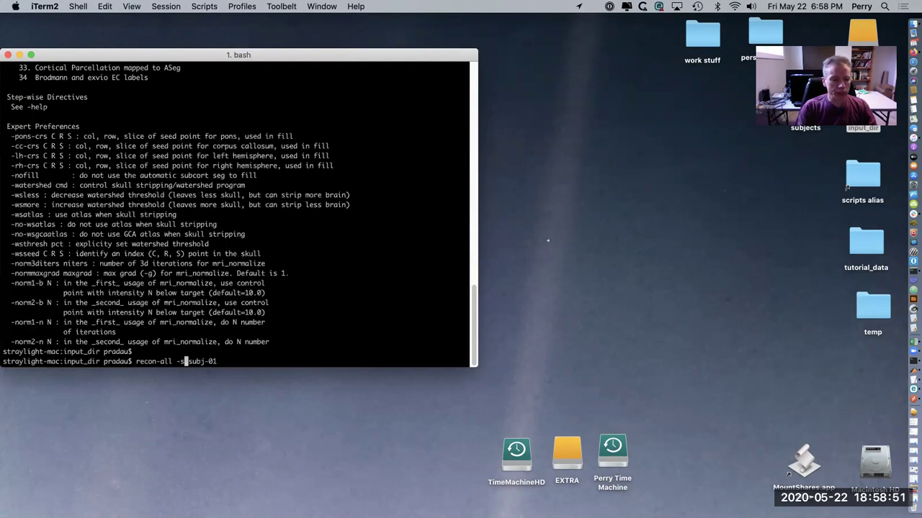
type("uj")
key("BackSpace")
type("bjid")
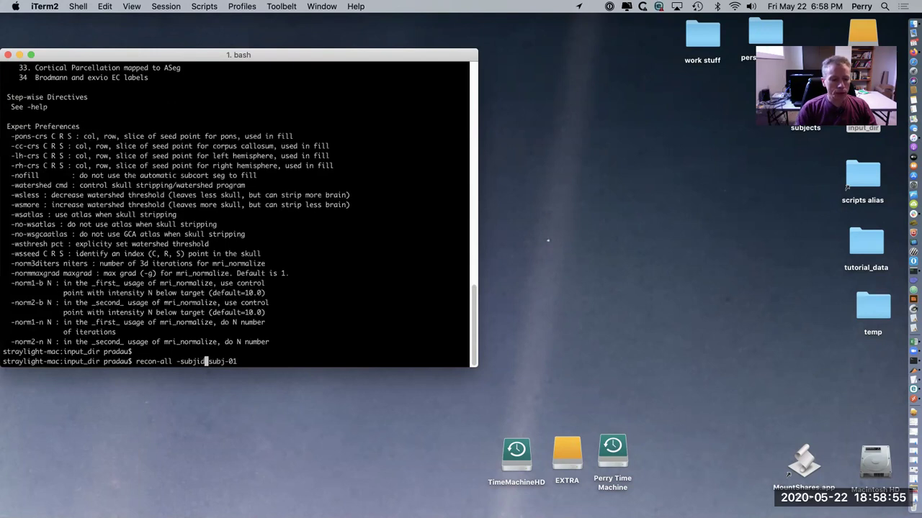
key("BackSpace")
key("BackSpace")
key("BackSpace")
key("BackSpace")
key("BackSpace")
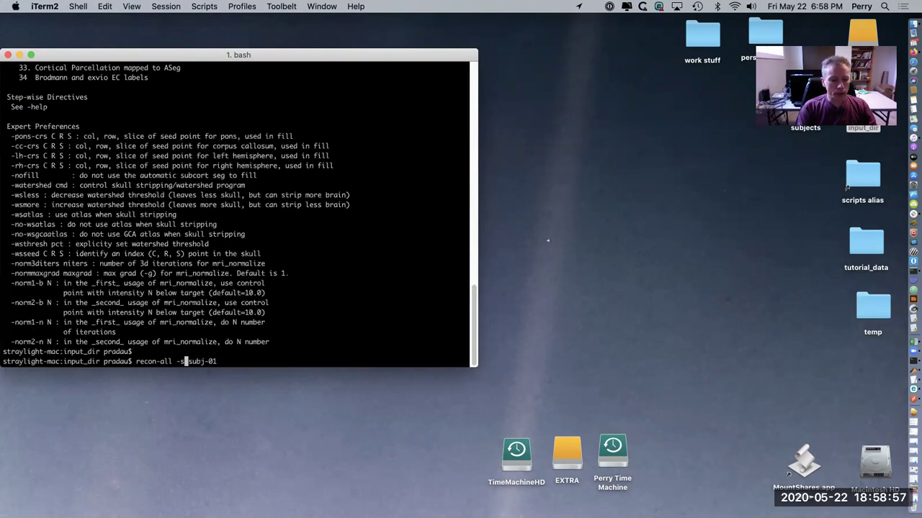
key("Right")
key("Right")
key("Right")
key("Right")
key("Right")
key("Right")
key("Right")
key("Right")
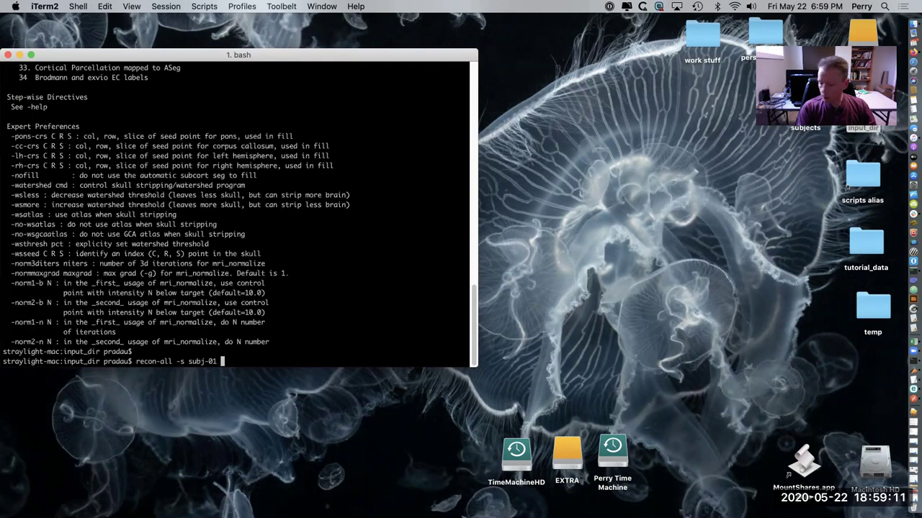
type("-i")
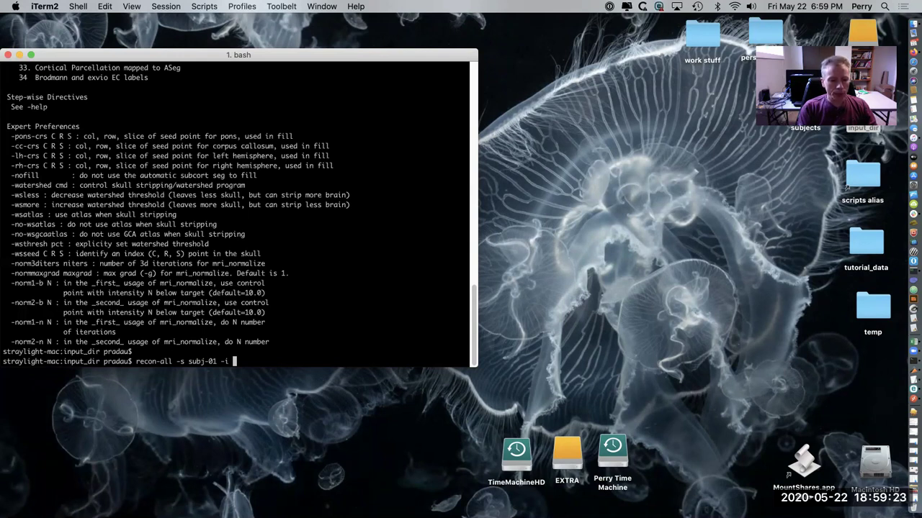
type("data.nii")
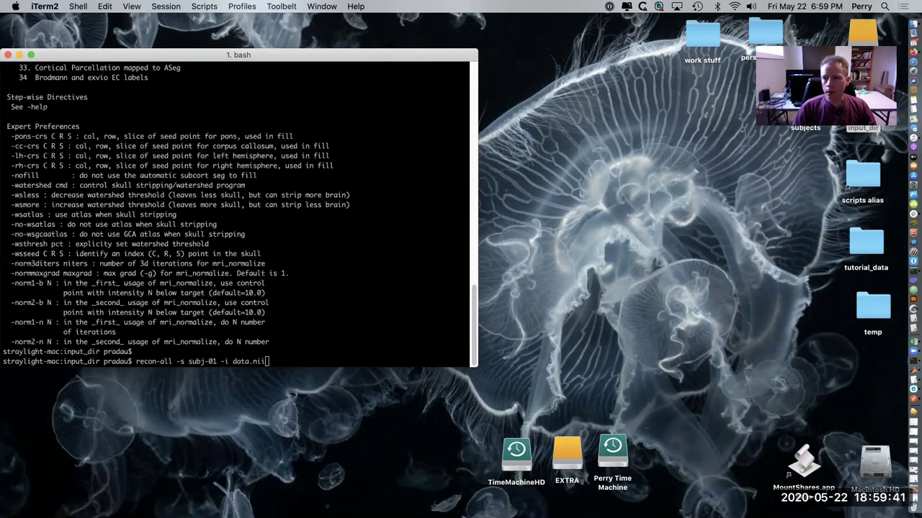
Check data.nii in the input_dir folder, then append -all to the recon-all command.
double_click(860, 103)
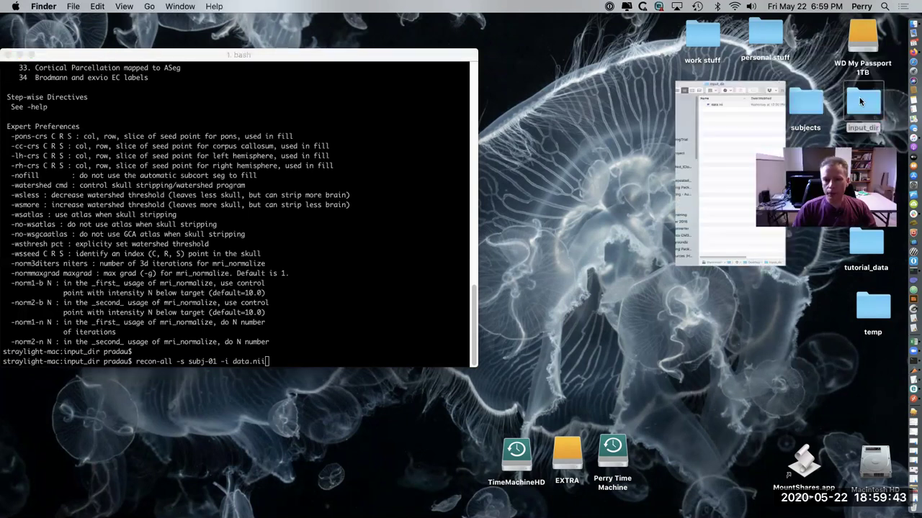
left_click(500, 129)
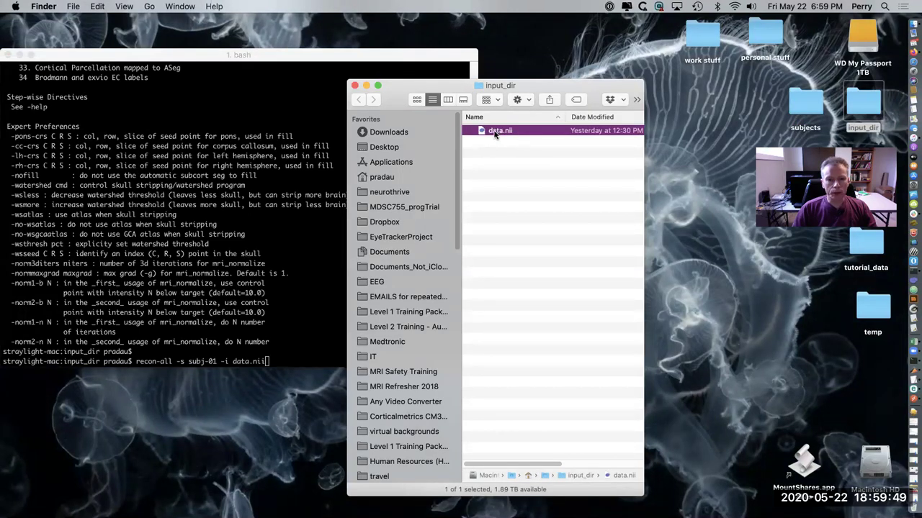
left_click_drag(445, 82, 516, 63)
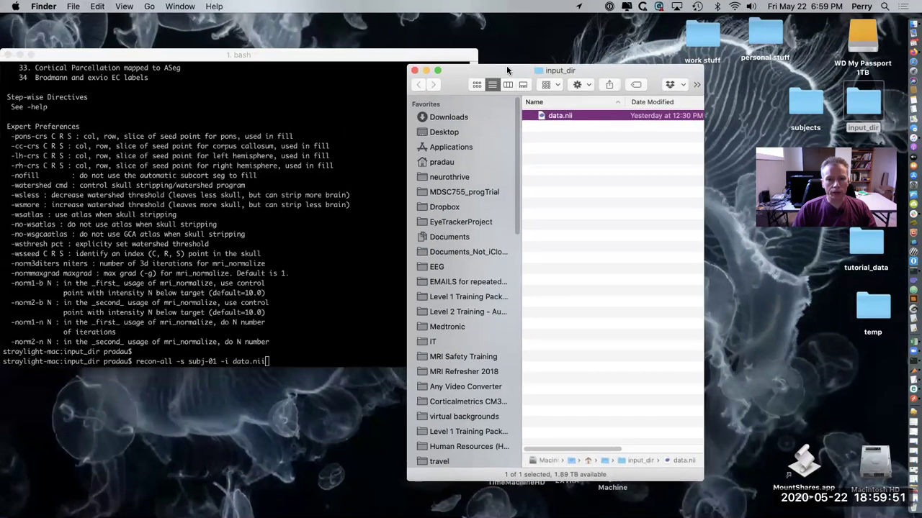
left_click(347, 200)
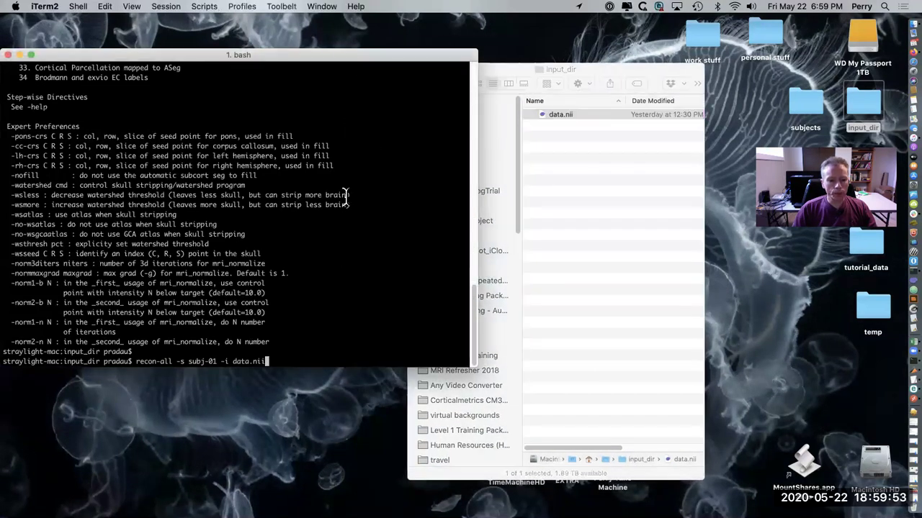
type("-all")
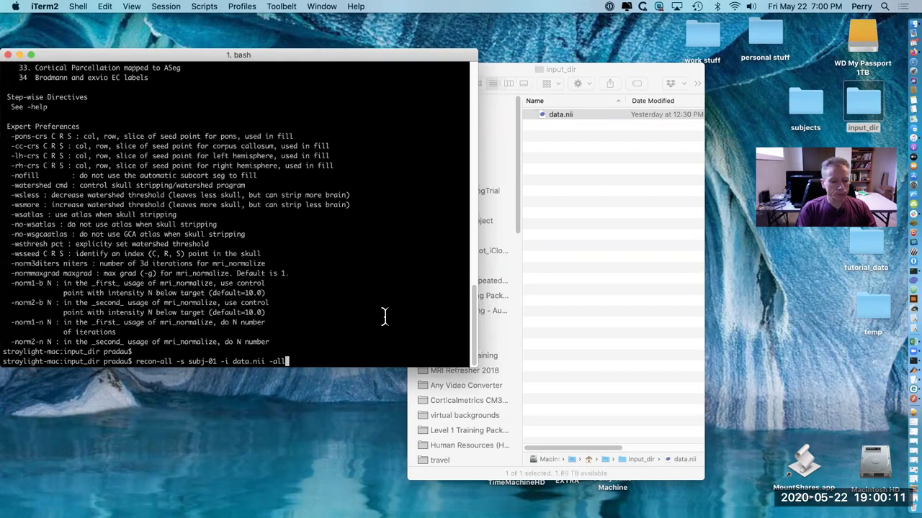
Run recon-all, which errors because subj-01 exists, and find subj-01 on the Desktop.
key("Return")
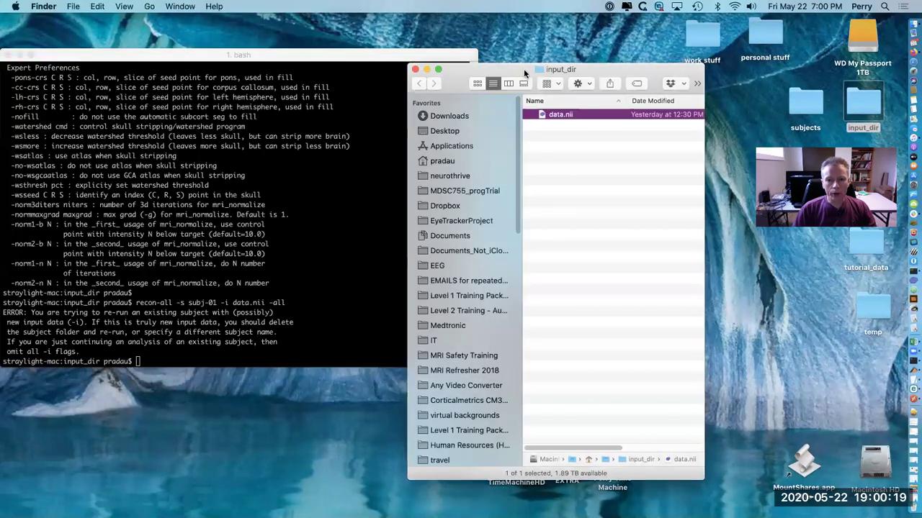
left_click_drag(524, 68, 608, 69)
left_click(536, 131)
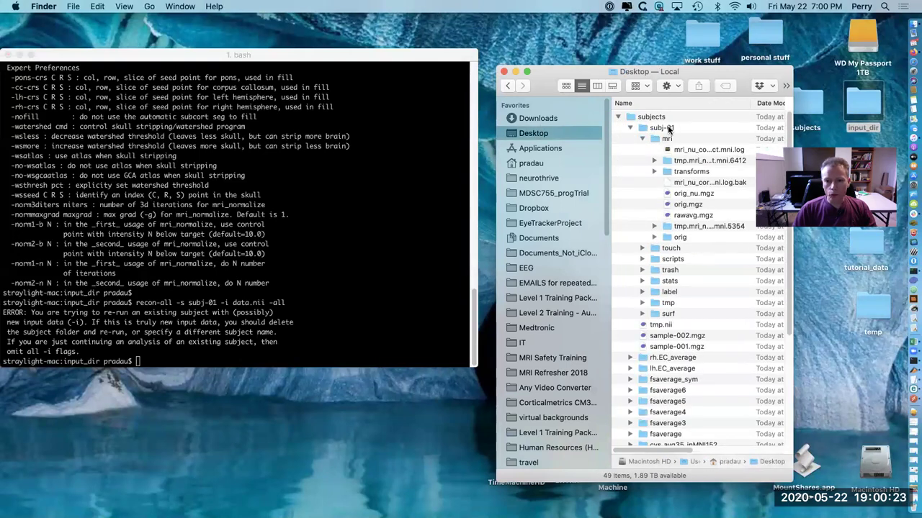
left_click(670, 129)
right_click(670, 128)
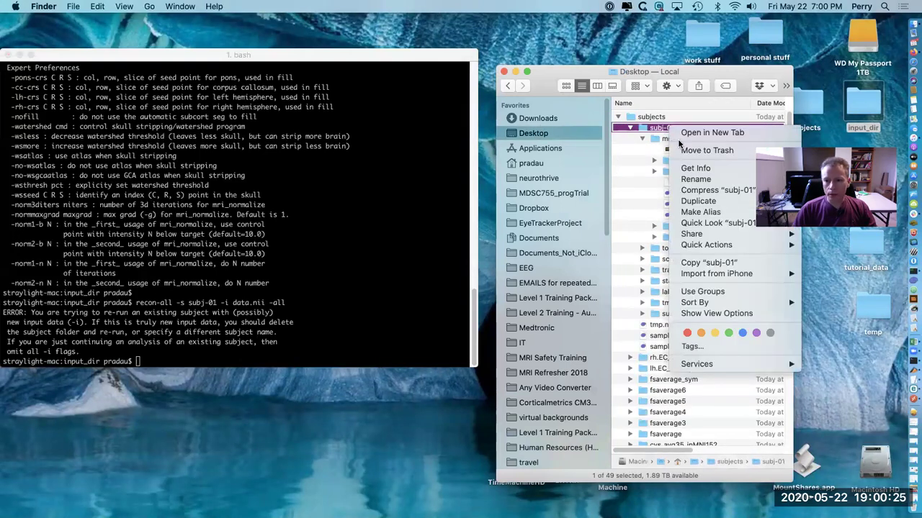
left_click(642, 128)
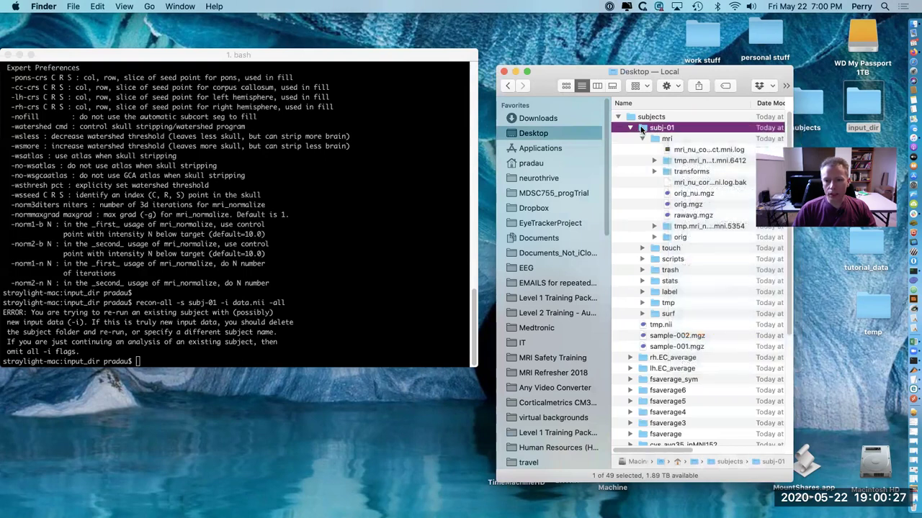
Inspect subj-01's mri folder, select orig.mgz, then highlight -i data.nii in the command.
left_click(661, 140)
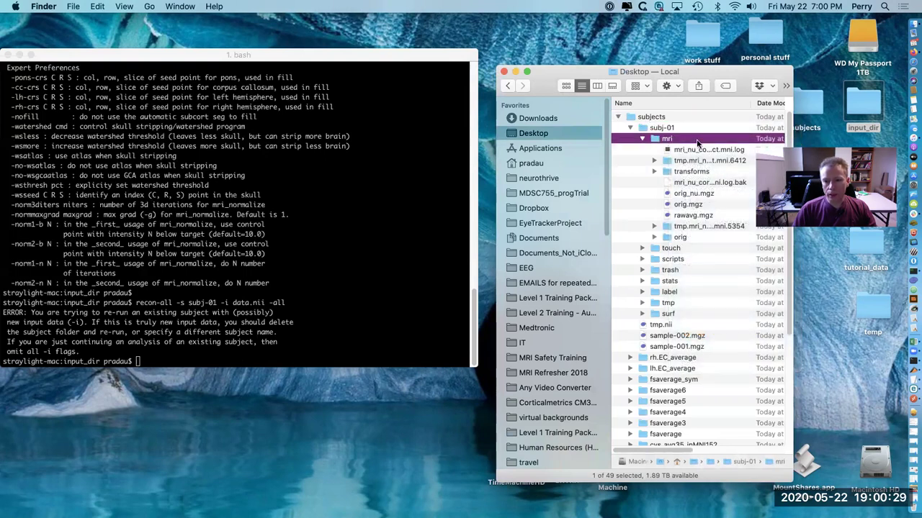
left_click_drag(702, 80, 627, 68)
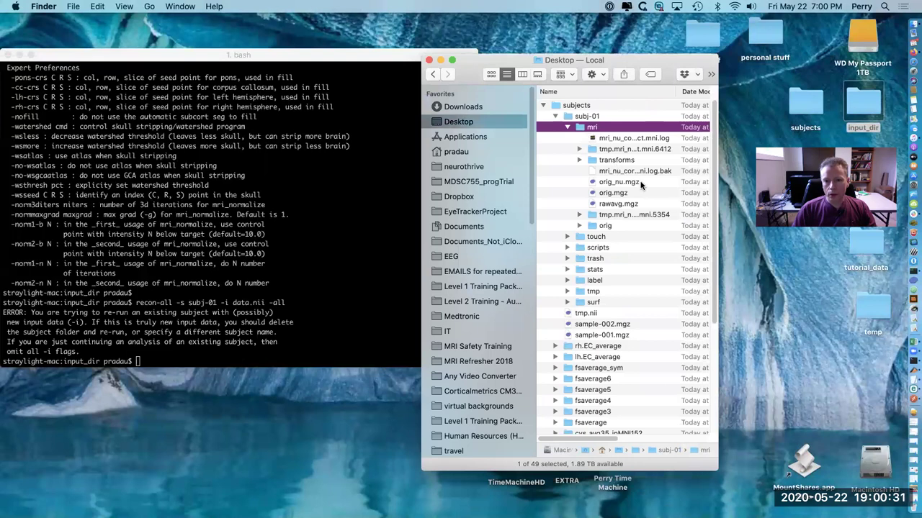
left_click(615, 204)
left_click(613, 196)
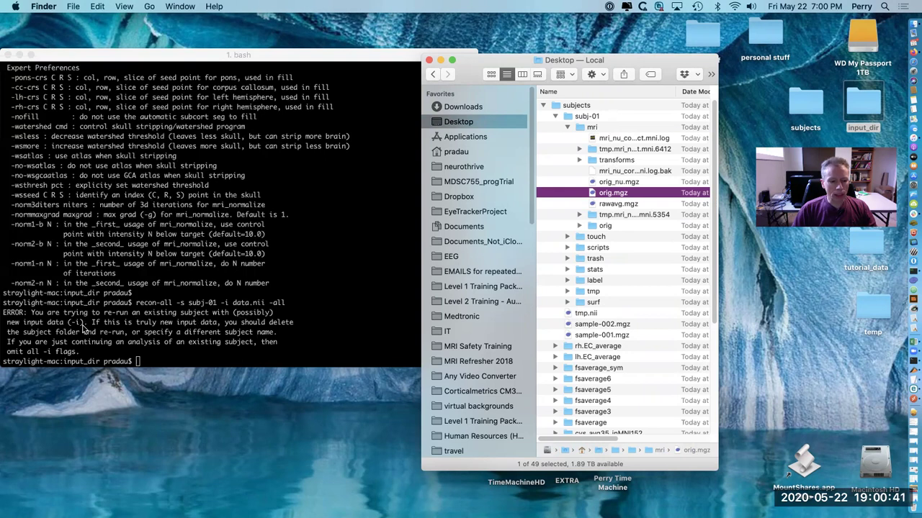
left_click(233, 302)
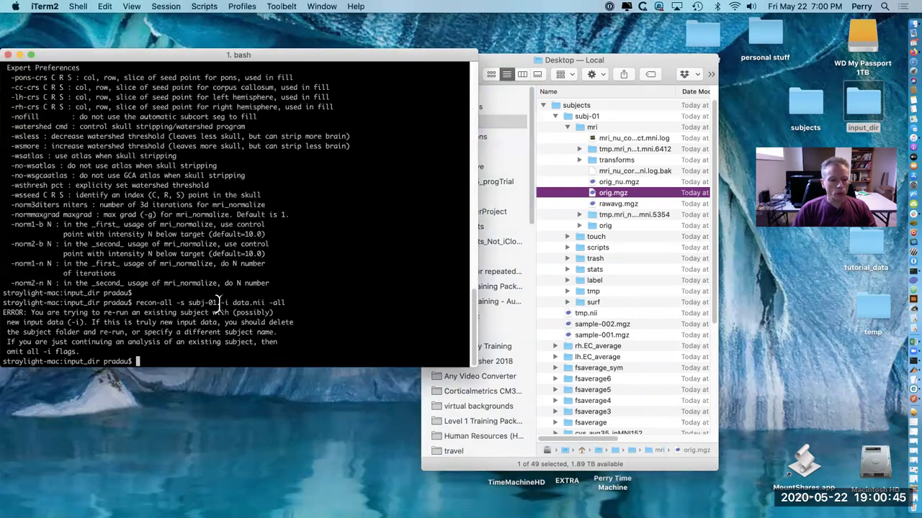
left_click_drag(221, 302, 266, 304)
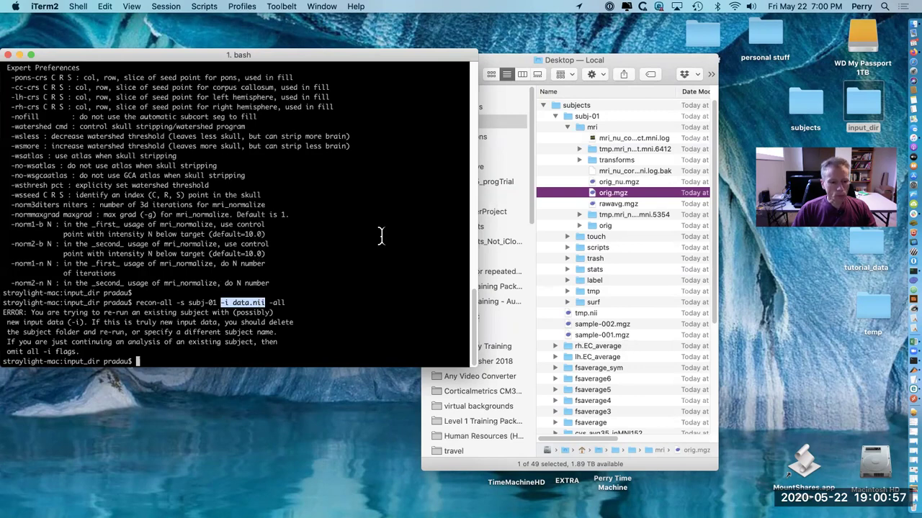
Move the old subj-01 folder to the Trash in Finder.
left_click(576, 120)
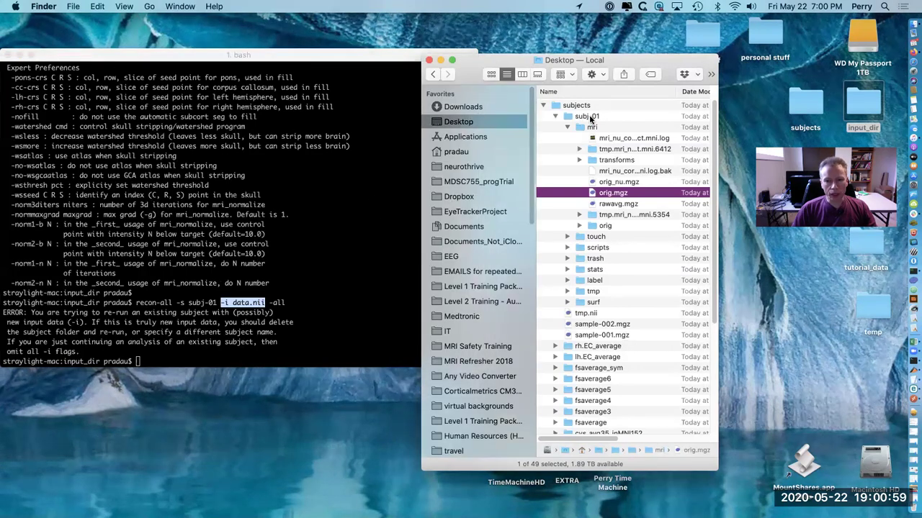
right_click(595, 118)
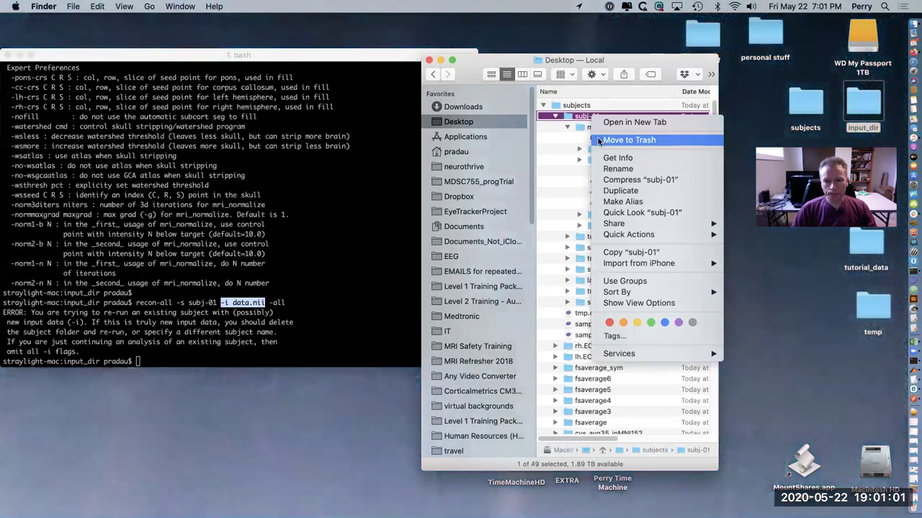
left_click(597, 138)
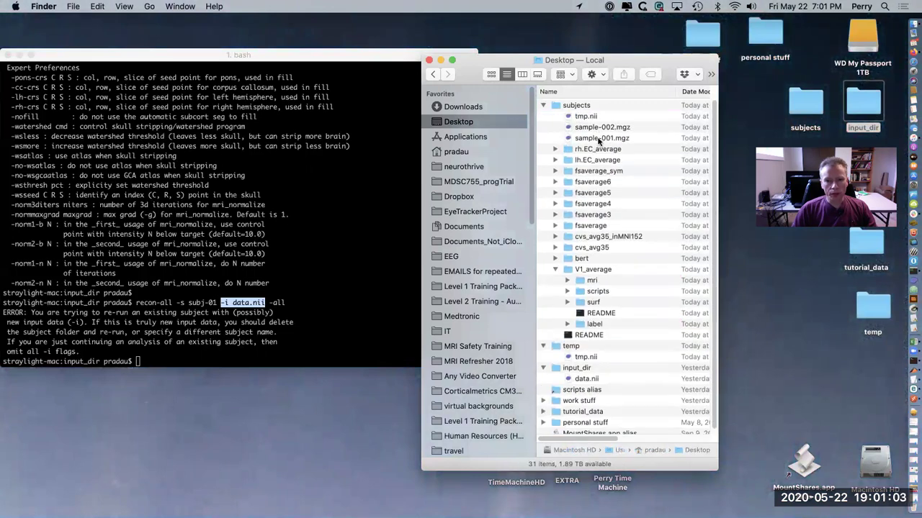
Recall and rerun the recon-all command, which now converts data.nii to 001.mgz.
left_click(257, 283)
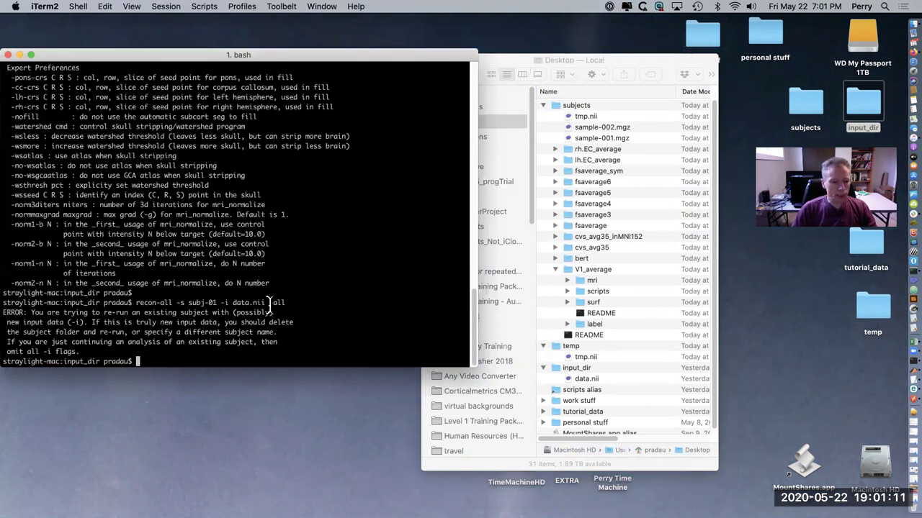
key("Up")
key("Return")
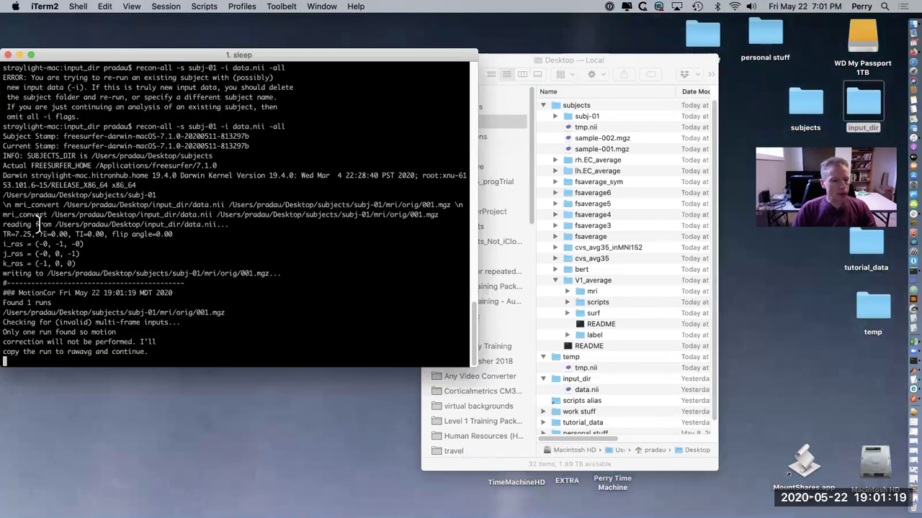
triple_click(40, 213)
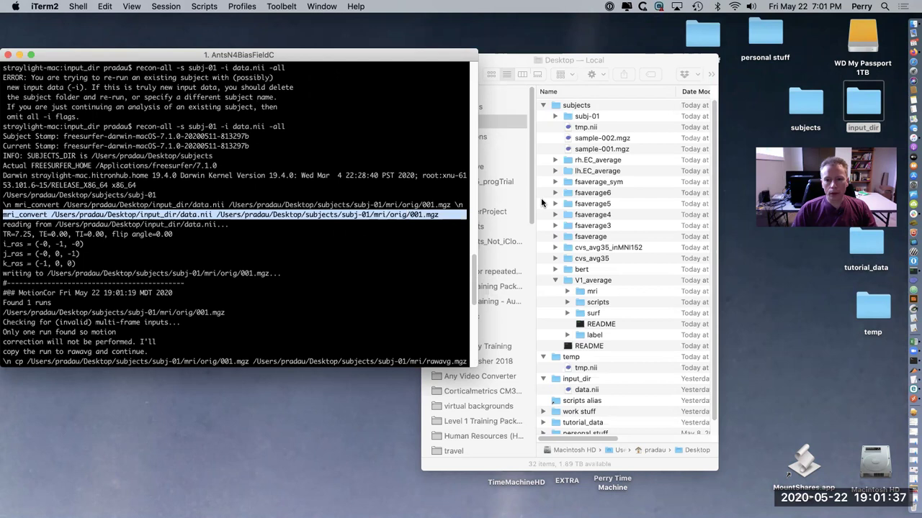
Expand subj-01 > mri > orig in Finder, select 001.mgz, and return to iTerm2.
left_click(555, 116)
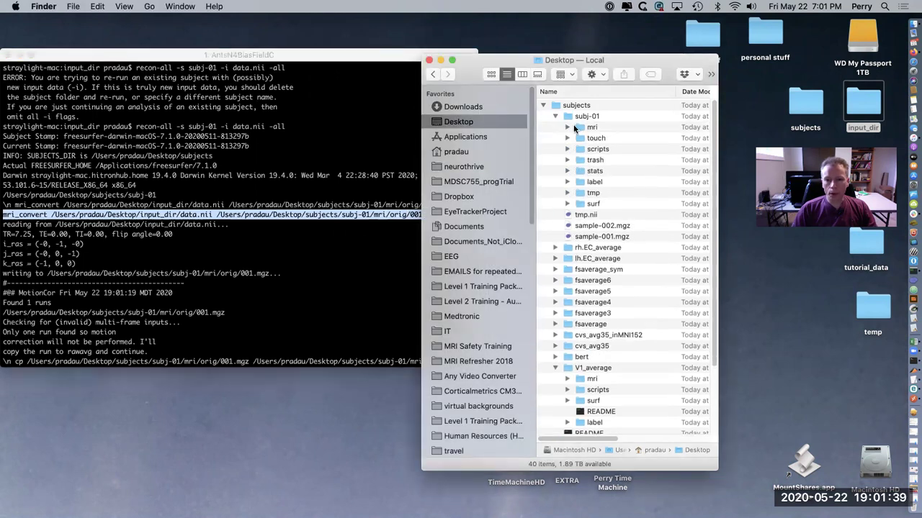
left_click(567, 127)
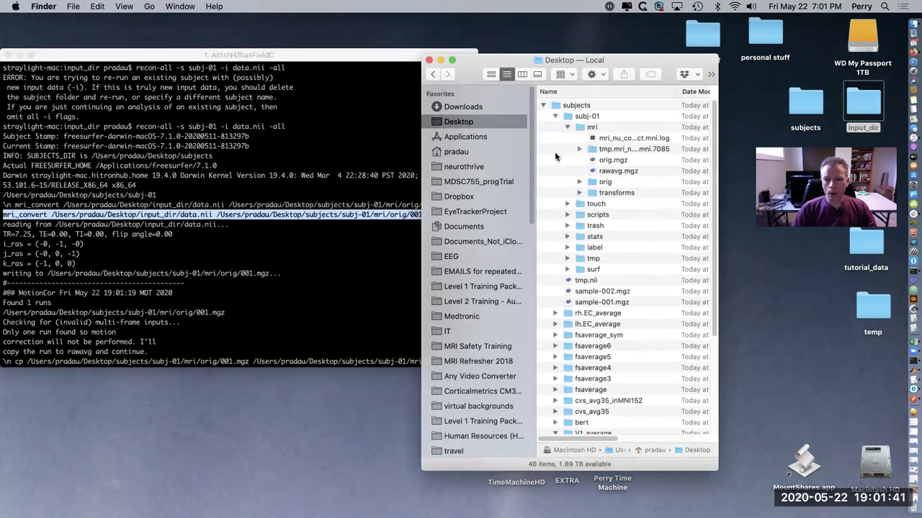
left_click(580, 181)
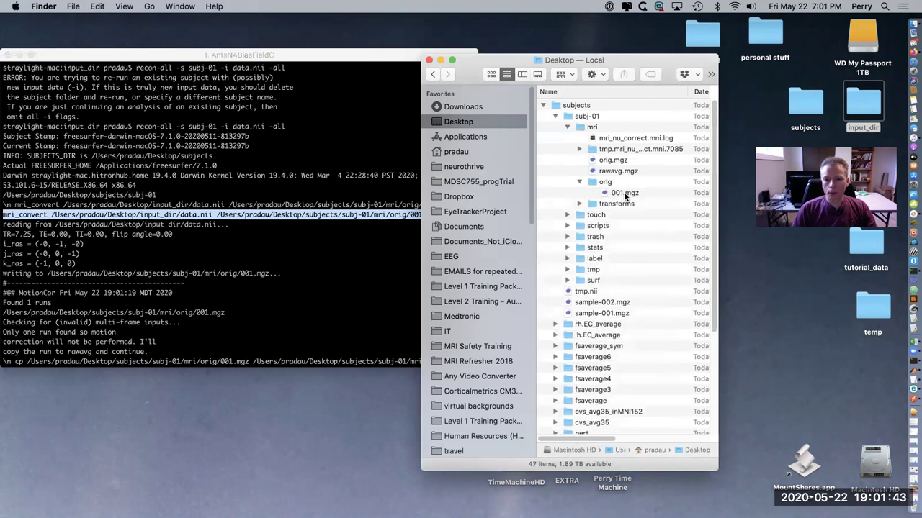
left_click(623, 193)
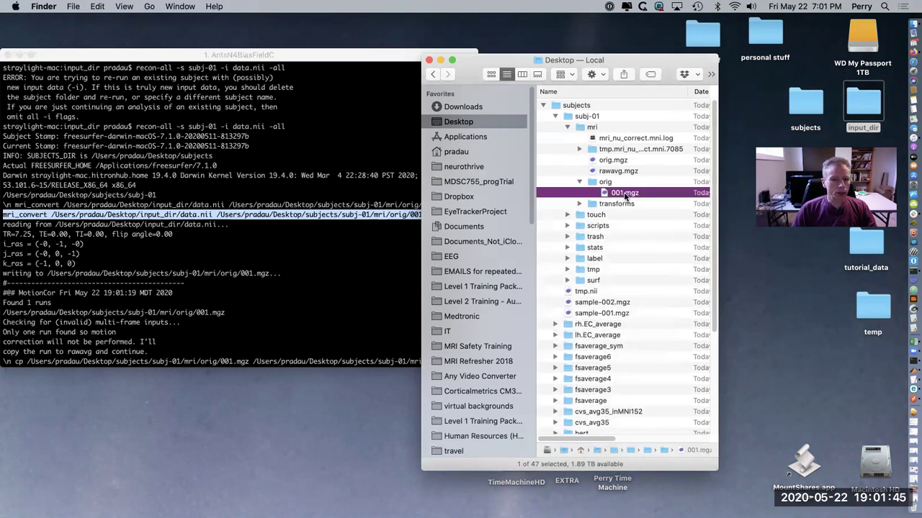
left_click_drag(629, 60, 686, 62)
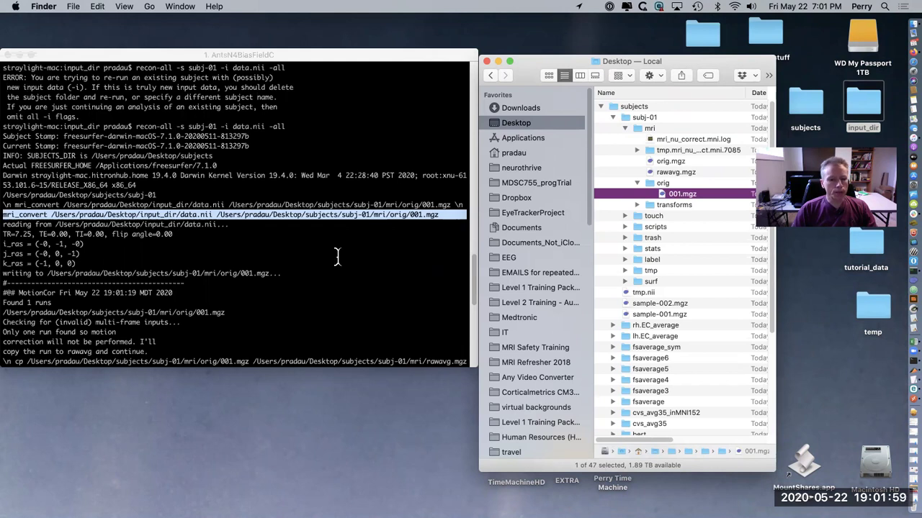
left_click(338, 257)
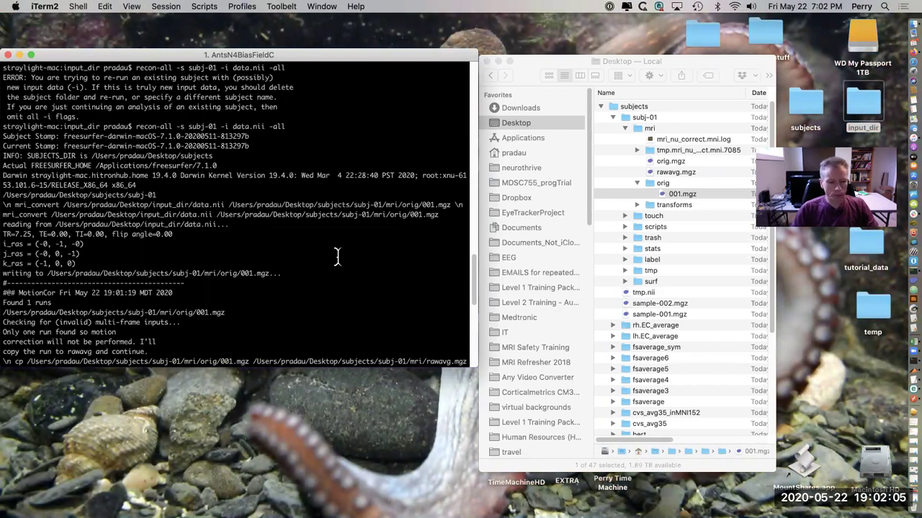
Abort the running recon-all with Ctrl-C and check the subj-01 folder in Finder.
key("ctrl+c")
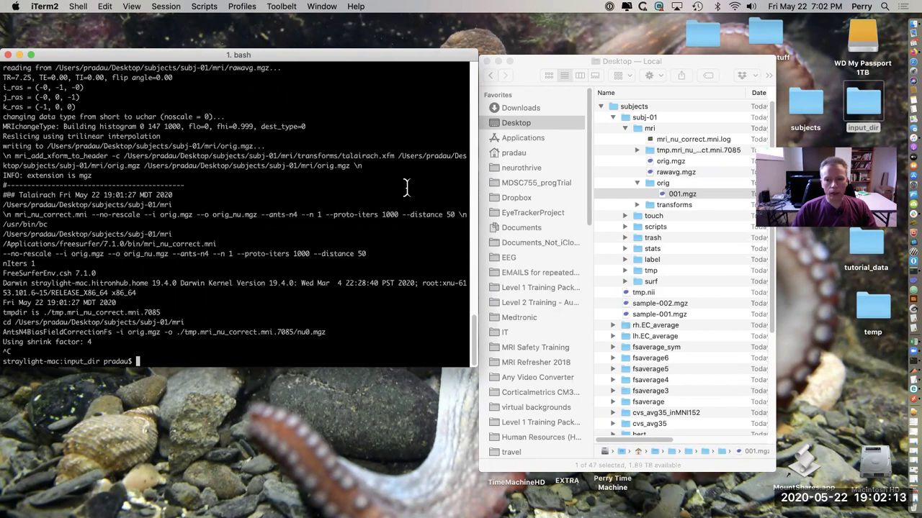
left_click(644, 121)
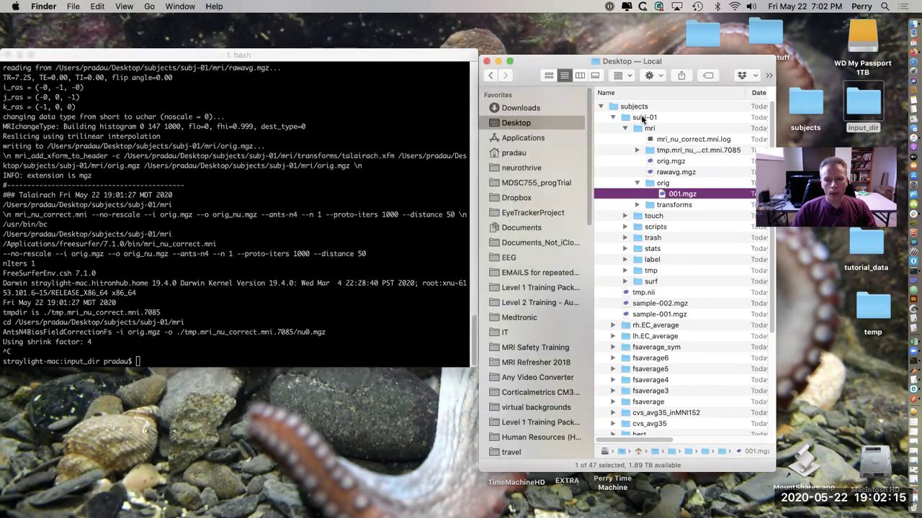
left_click(644, 118)
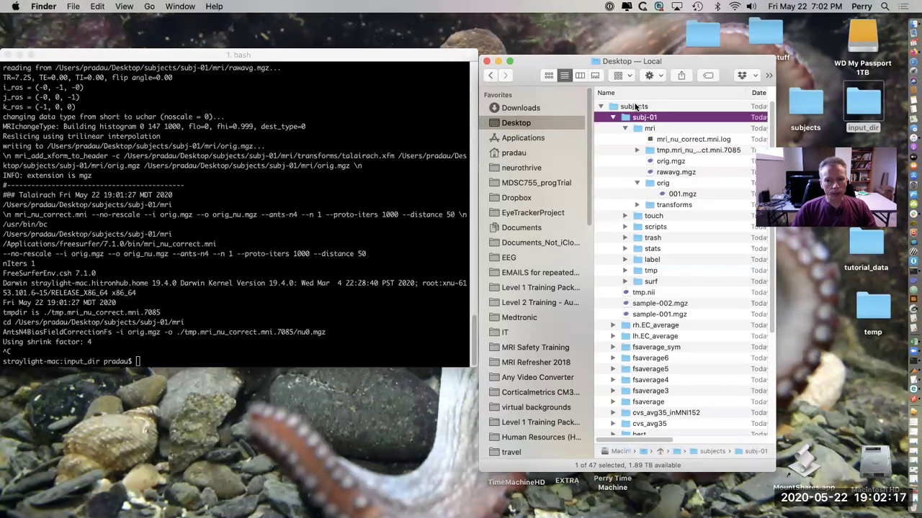
key("super+Tab")
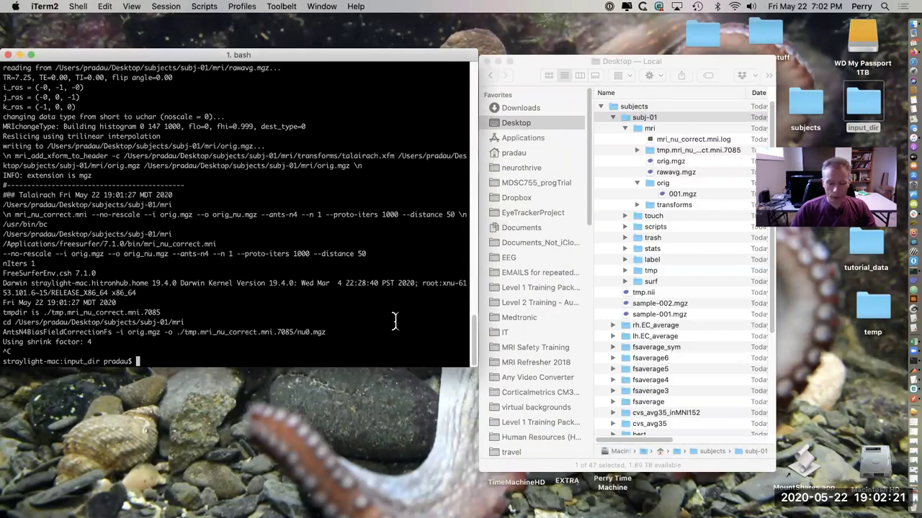
Recall recon-all -s subj-01 -i data.nii -all, review it, and run it again.
key("Up")
key("Left")
key("Left")
key("Left")
key("Left")
key("Left")
key("Left")
key("Left")
key("Left")
key("Left")
key("Left")
key("Left")
key("Left")
key("Left")
key("Left")
key("Left")
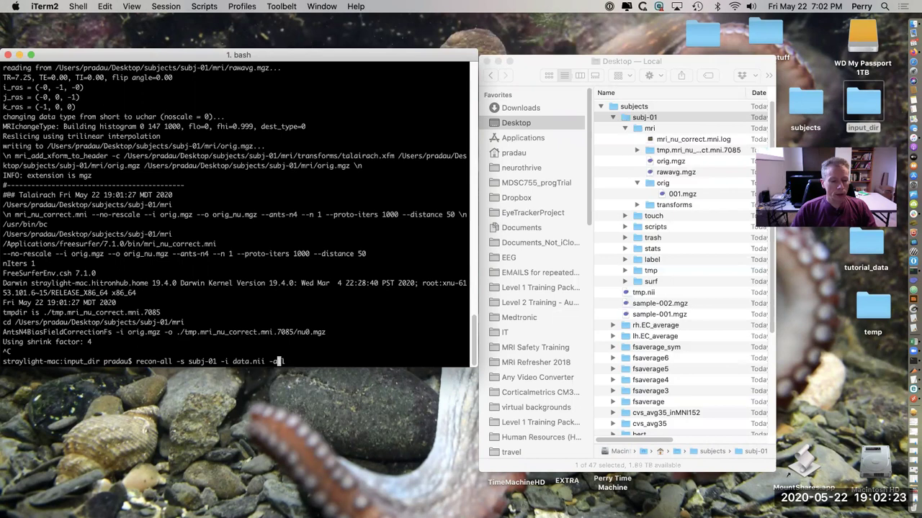
key("Left")
key("Left")
key("Left")
key("Left")
key("Left")
key("Left")
key("Left")
key("Left")
key("Left")
key("Right")
key("Right")
key("Right")
key("Right")
key("Right")
key("Right")
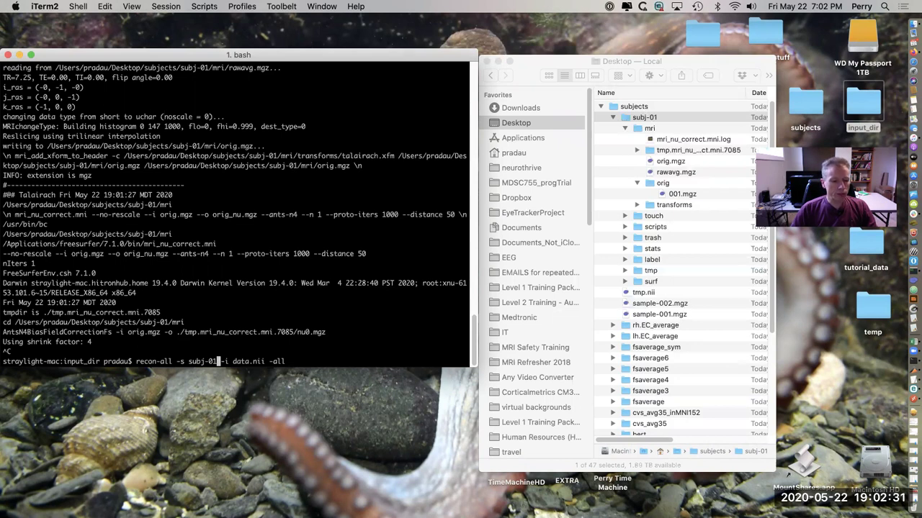
key("Right")
key("Right")
key("Right")
key("Right")
key("Right")
key("Right")
key("Right")
key("Right")
key("Right")
key("Right")
key("Right")
key("Right")
key("Right")
key("Right")
key("Right")
key("Right")
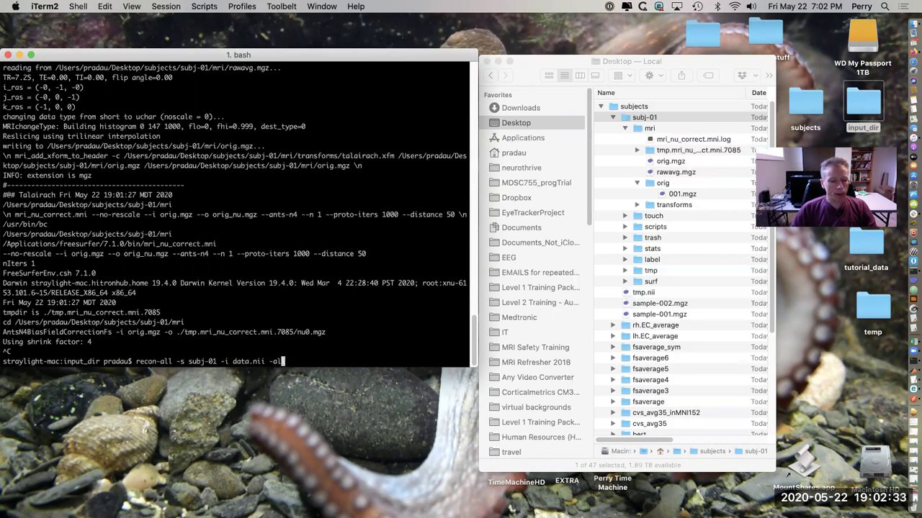
key("Right")
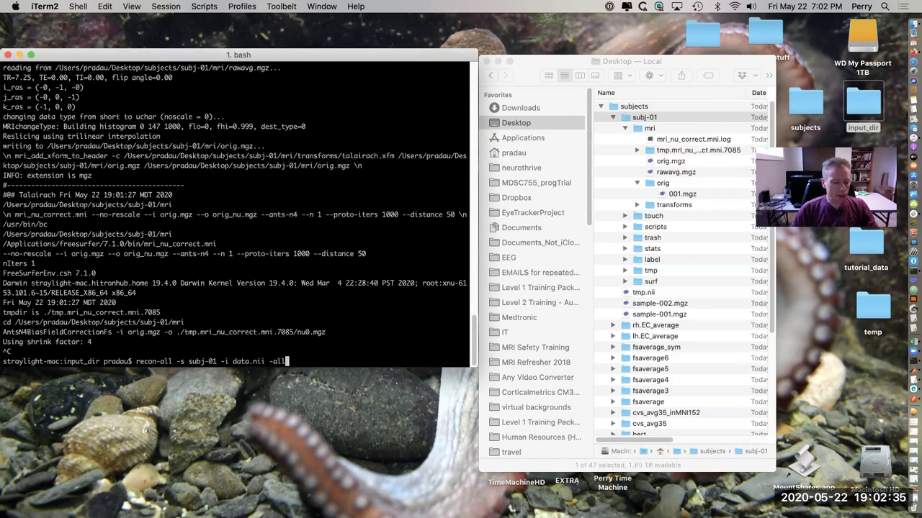
key("Return")
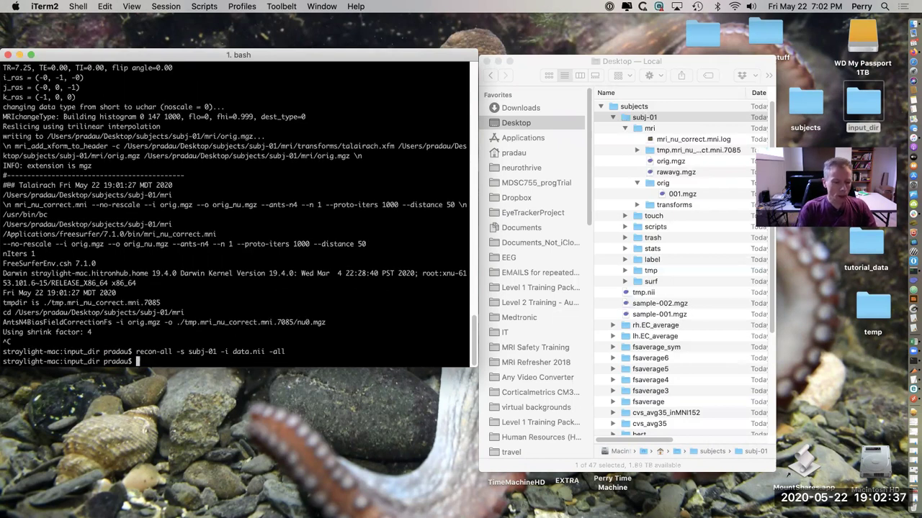
Run env | grep SUBJ to show SUBJECTS_DIR is /Users/pradau/Desktop/subjects, and highlight that output line.
type("j")
key("BackSpace")
type("env")
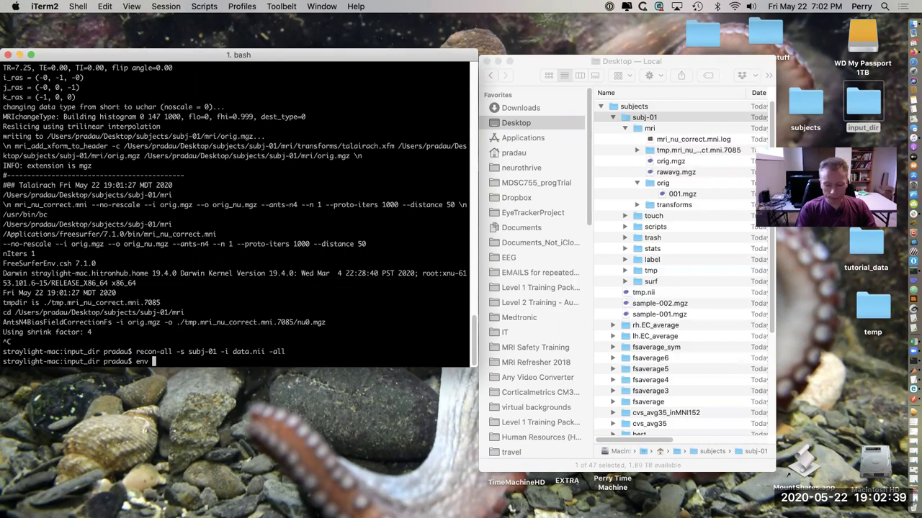
type("| ")
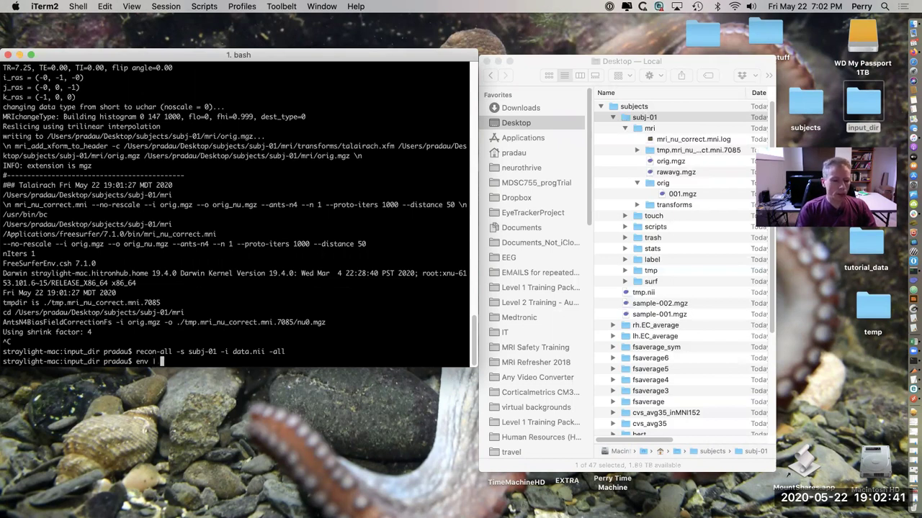
type("grep SUBJ")
key("Return")
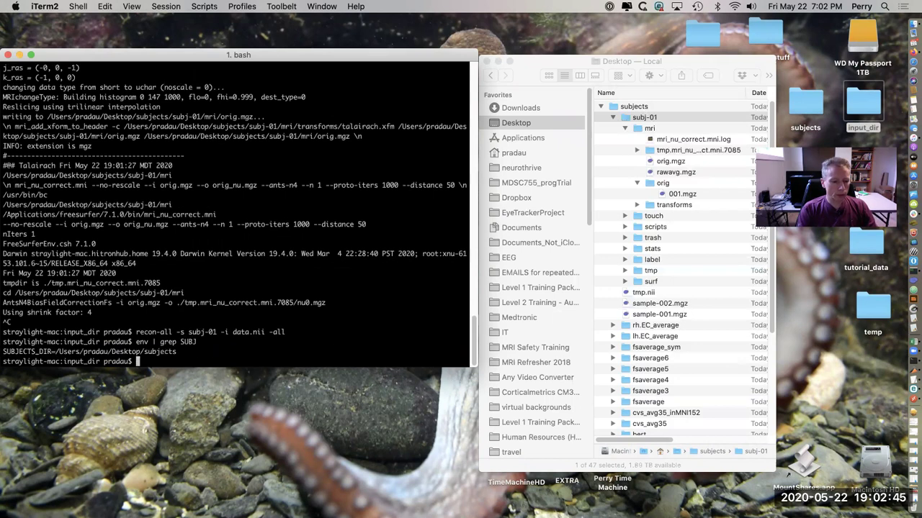
triple_click(92, 353)
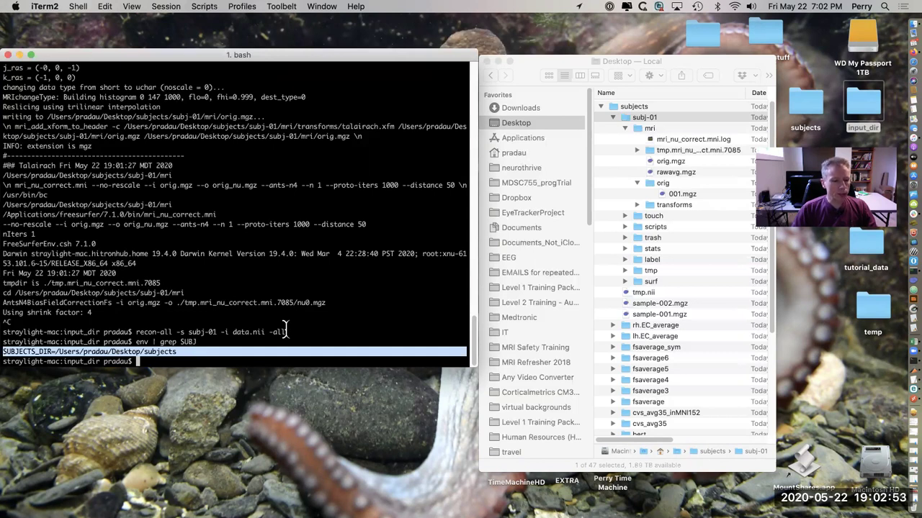
left_click(352, 306)
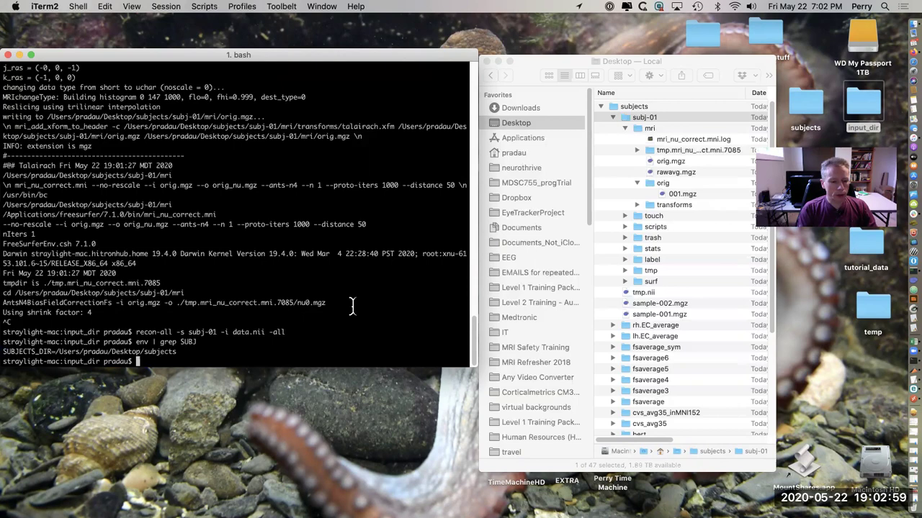
After checking the temp folder, re-run recon-all for subj-01 with -sd ~/Desktop/temp before -s.
key("Up")
key("Up")
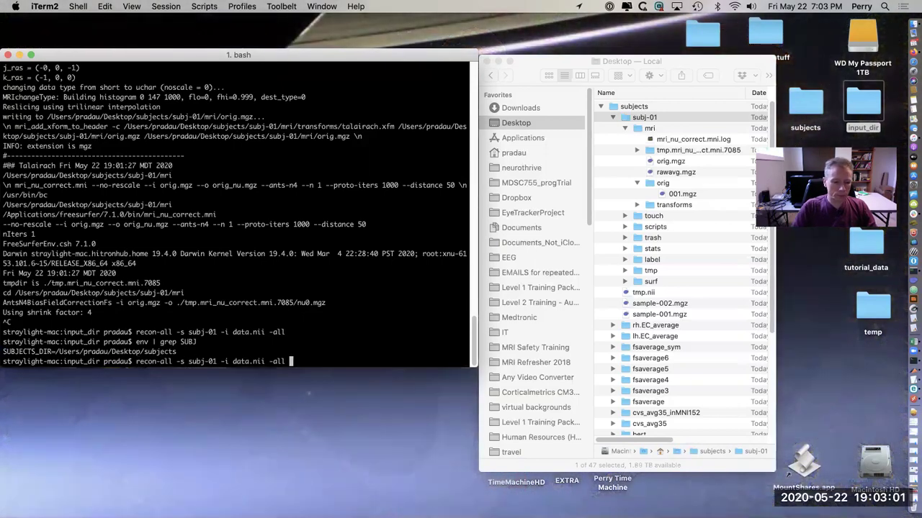
key("Left")
key("Left")
key("Left")
key("Left")
key("Left")
key("Left")
key("Left")
key("Left")
key("Left")
key("Left")
key("Left")
key("Left")
key("Left")
key("Left")
key("Left")
key("Left")
key("Left")
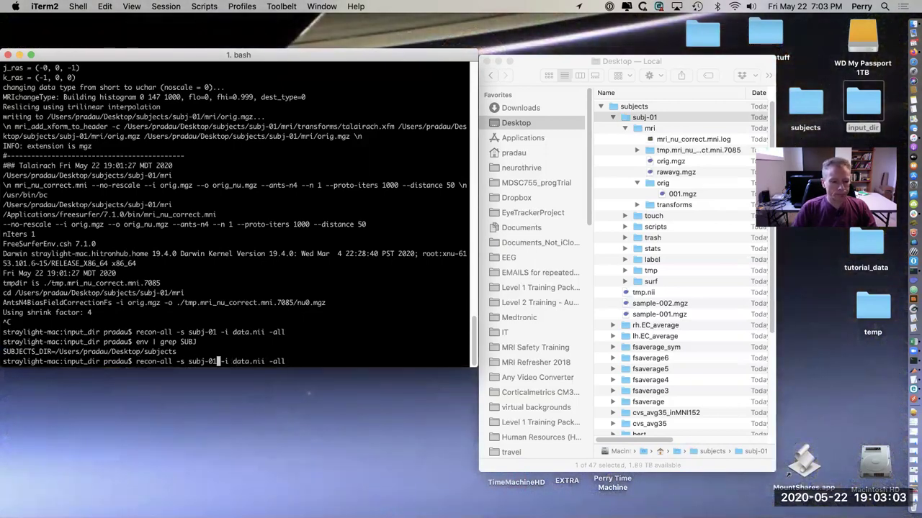
key("Left")
key("Left")
key("Left")
key("Left")
key("Left")
key("Left")
key("Left")
key("Left")
key("Left")
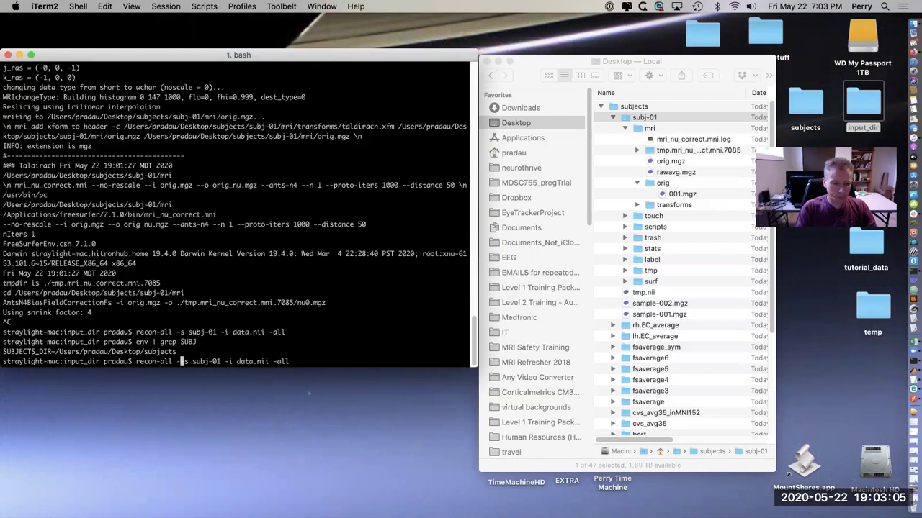
type("sd -s")
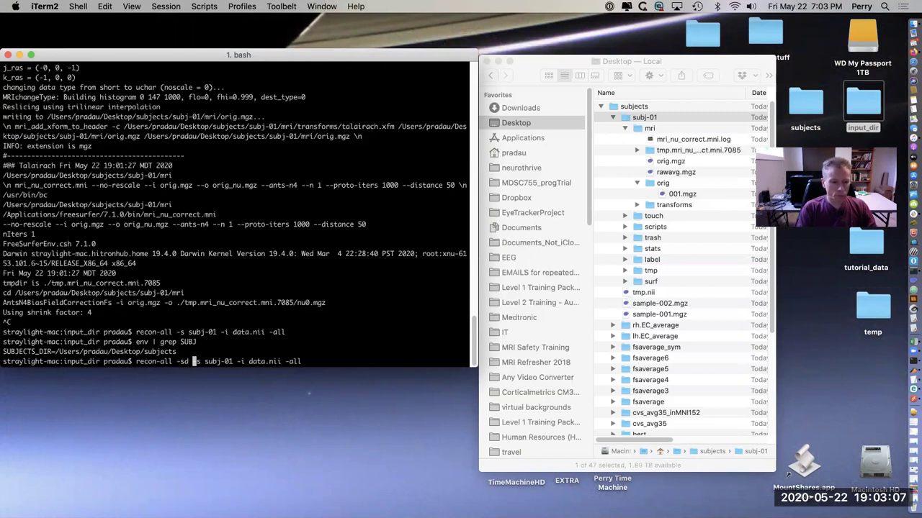
left_click(873, 306)
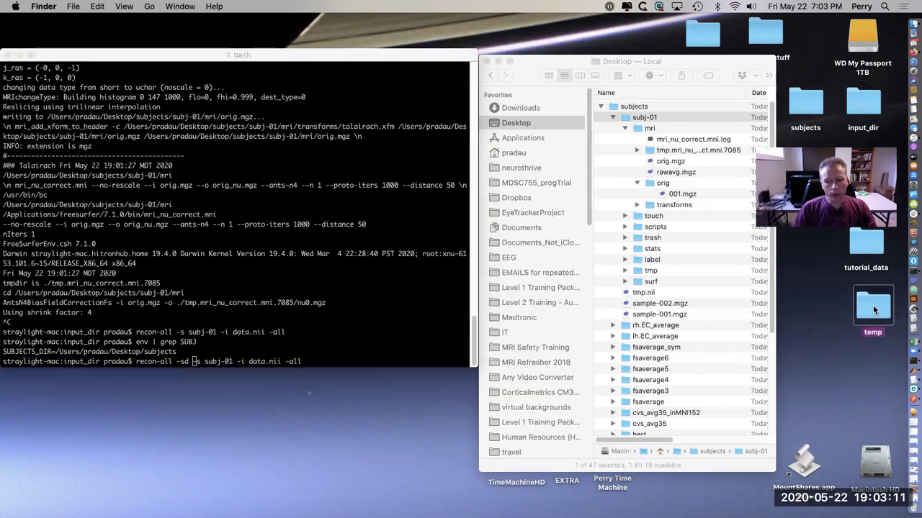
double_click(872, 306)
left_click(360, 122)
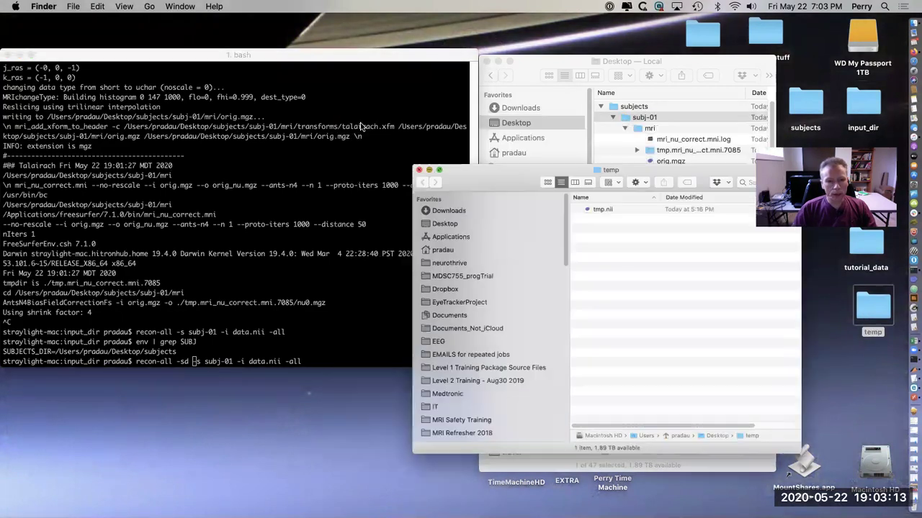
left_click(278, 336)
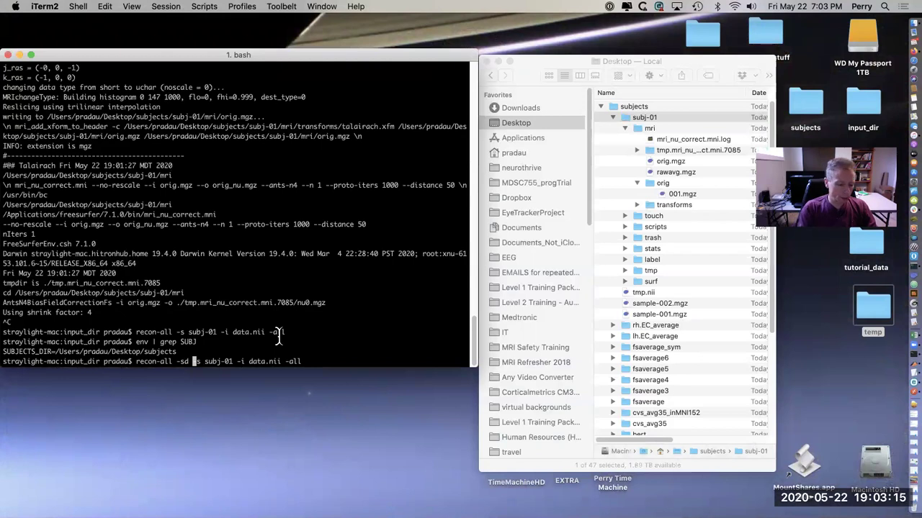
type("~/Desktop/temp ")
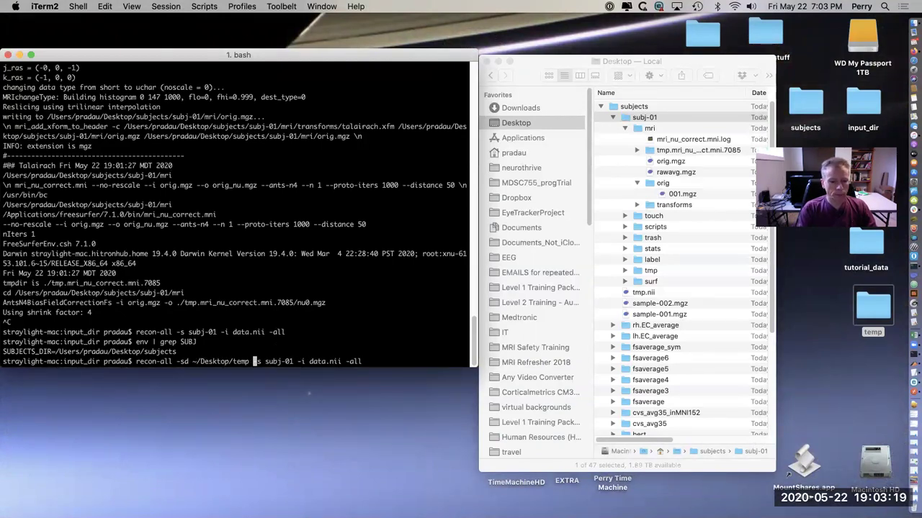
type("-")
key("Return")
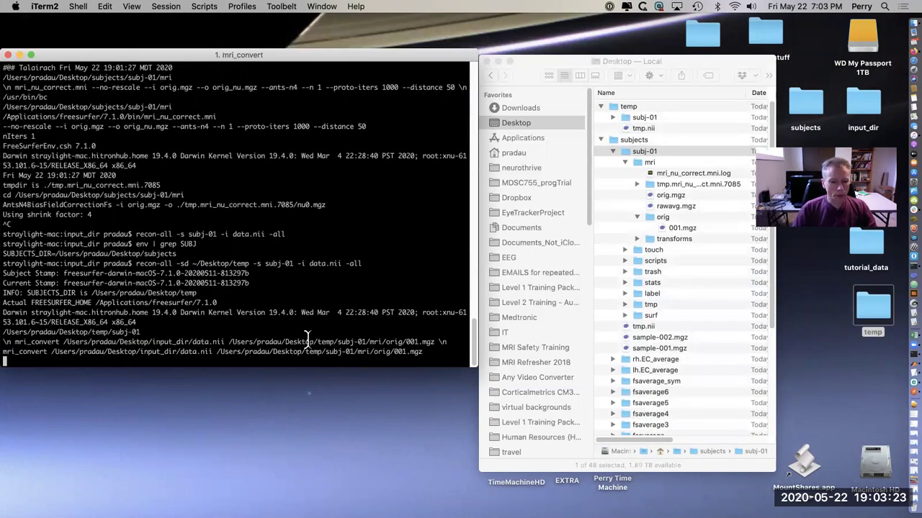
Check the temp folder's contents in Finder, then interrupt the running recon-all job with Ctrl+C.
triple_click(307, 342)
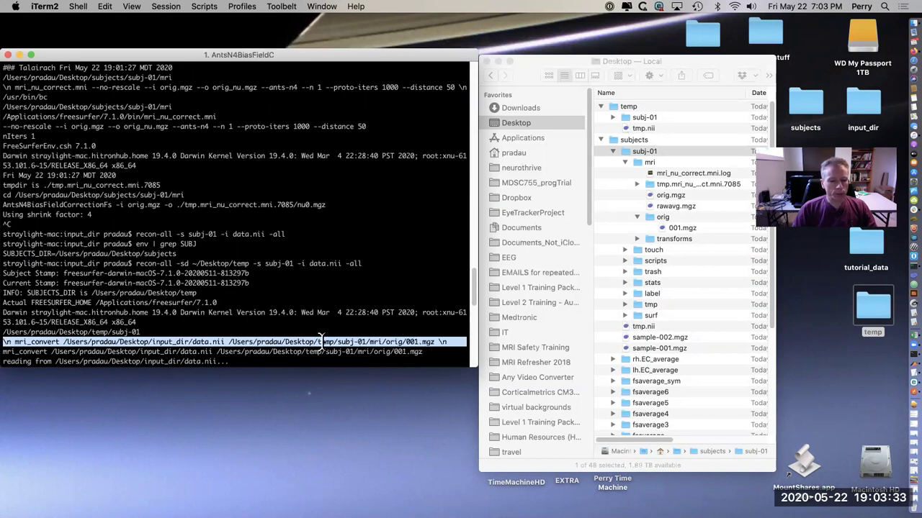
left_click(626, 106)
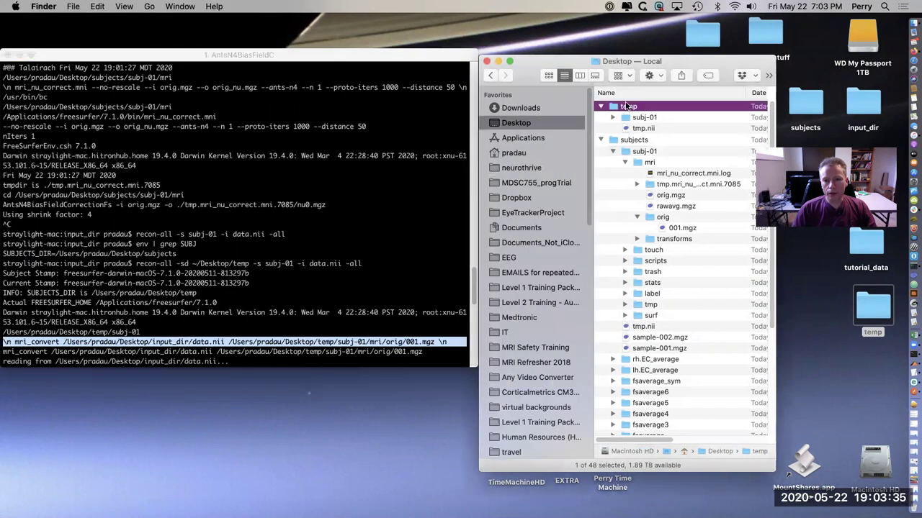
double_click(627, 106)
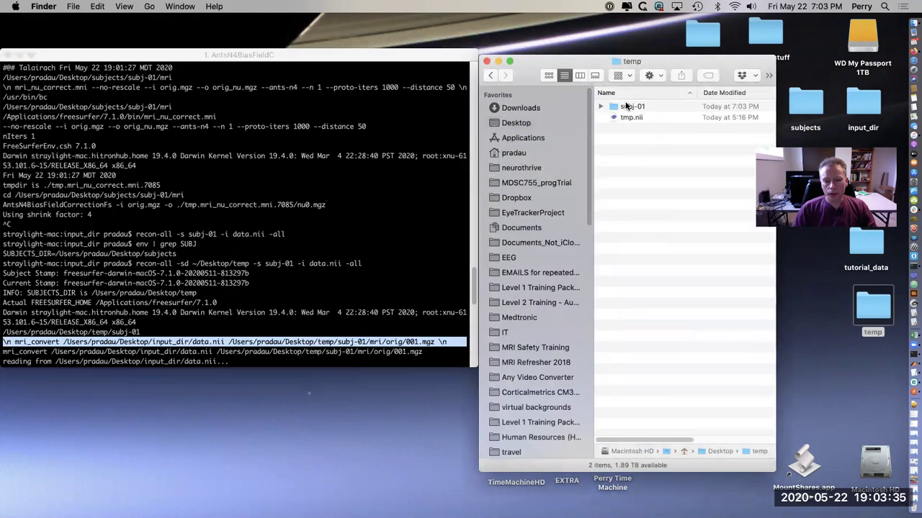
left_click(362, 235)
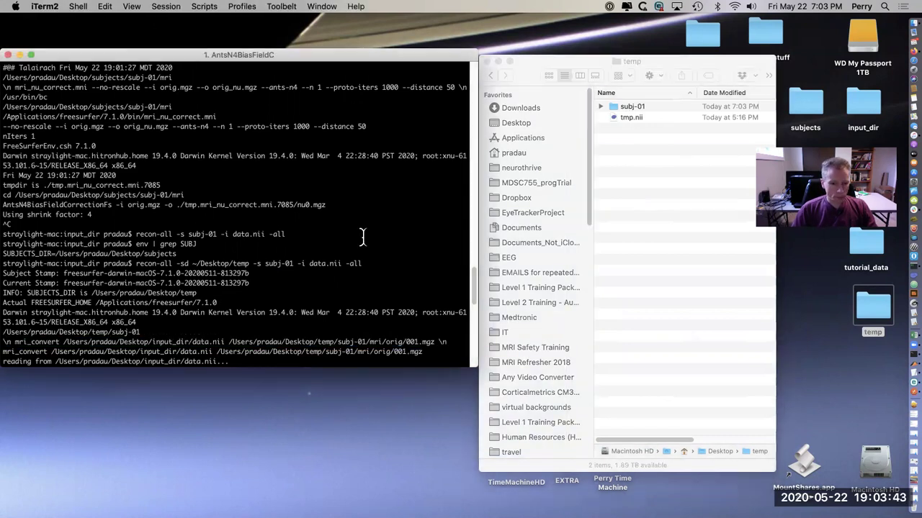
key("ctrl+c")
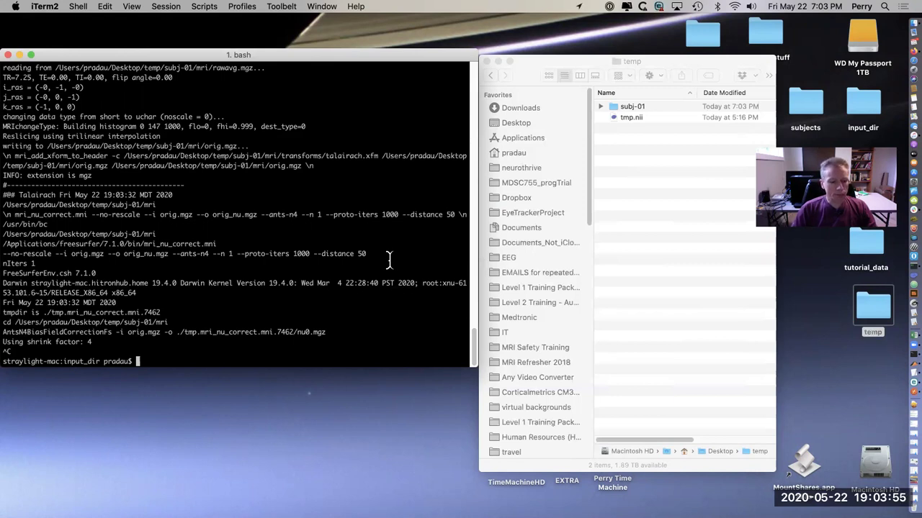
Rerun recon-all -sd ~/Desktop/temp -s subj-01 -all with the -i data.nii option removed.
key("super+v")
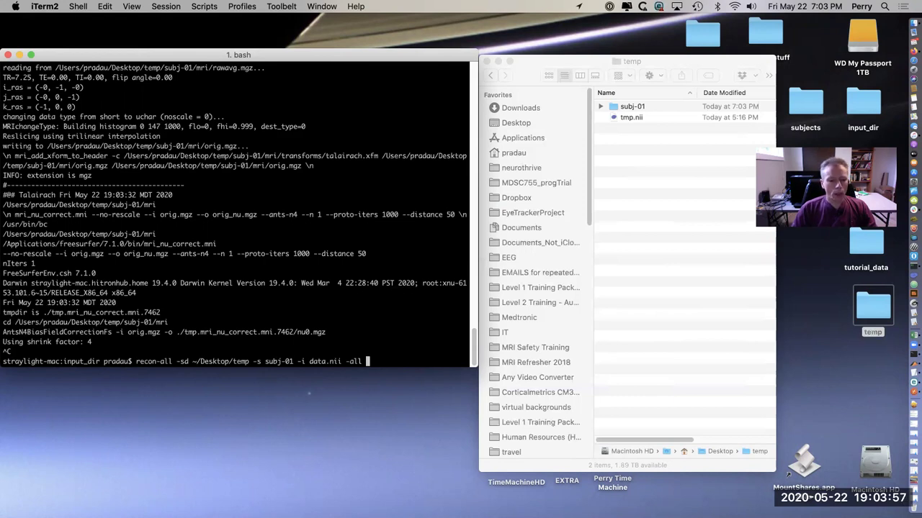
key("Left")
key("Left")
key("Left")
key("Left")
key("Left")
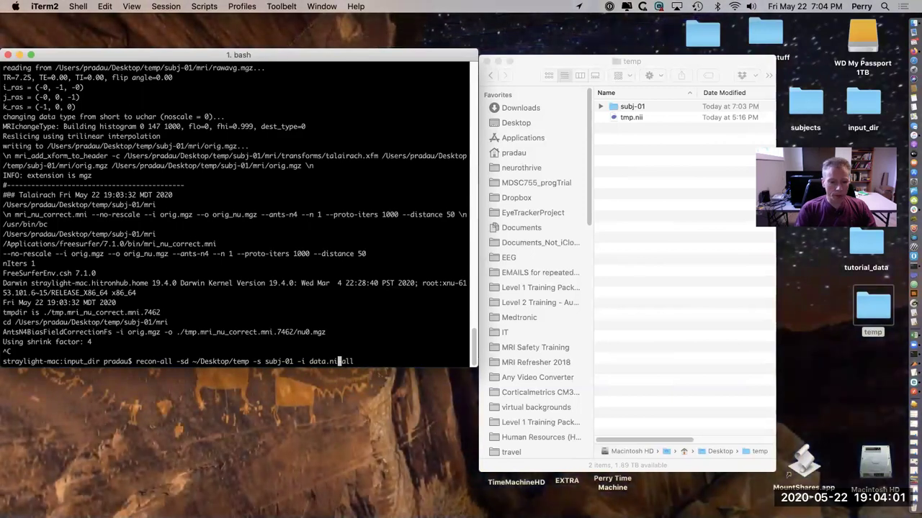
key("BackSpace")
key("BackSpace")
key("BackSpace")
key("BackSpace")
key("BackSpace")
key("BackSpace")
key("BackSpace")
key("BackSpace")
key("BackSpace")
key("BackSpace")
key("BackSpace")
key("BackSpace")
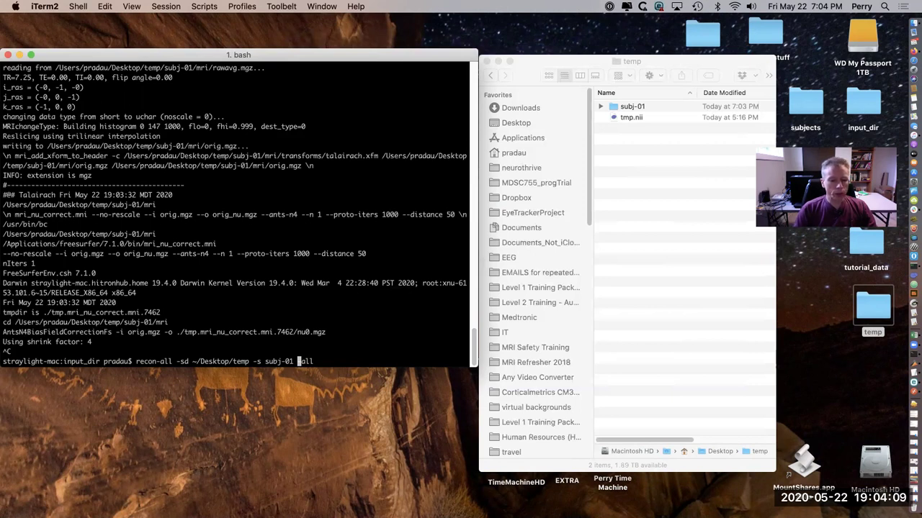
key("Left")
key("Left")
key("Left")
key("Left")
key("Left")
key("Left")
key("Left")
key("Left")
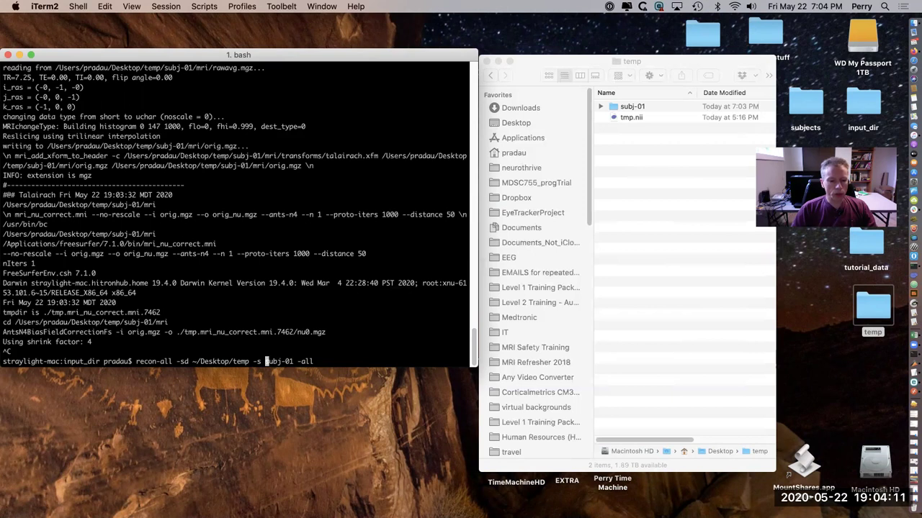
key("Right")
key("Right")
key("Right")
key("Right")
key("Right")
key("Right")
key("Right")
key("Right")
key("Right")
key("Right")
key("Right")
key("Right")
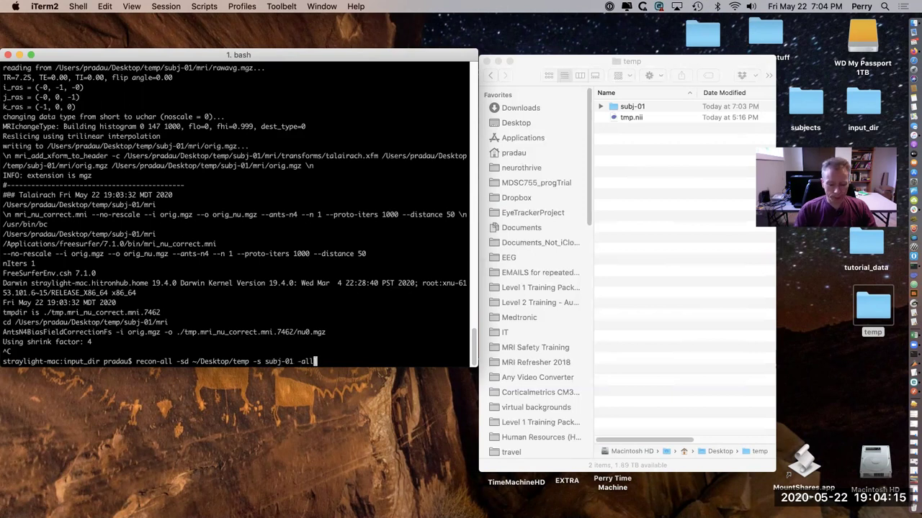
key("Return")
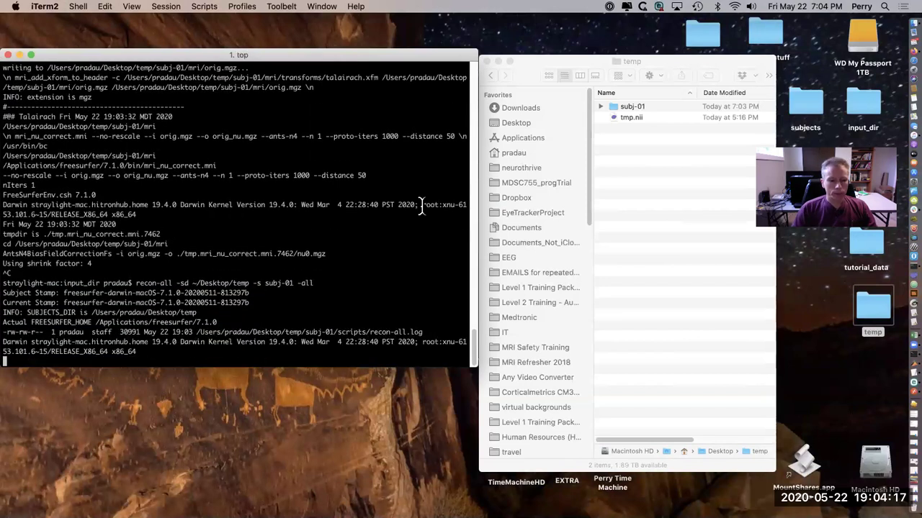
Expand the subj-01 folder and its mri subfolder in Finder.
left_click(635, 110)
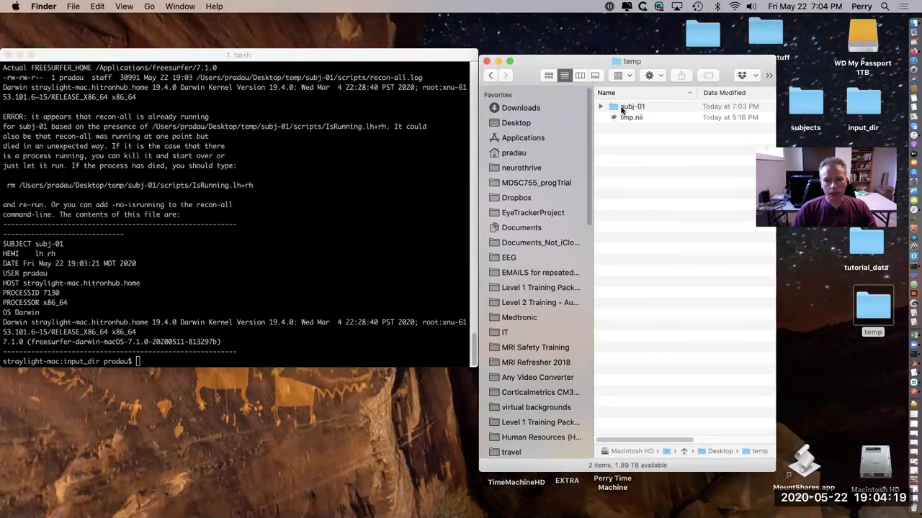
left_click(622, 108)
left_click(600, 106)
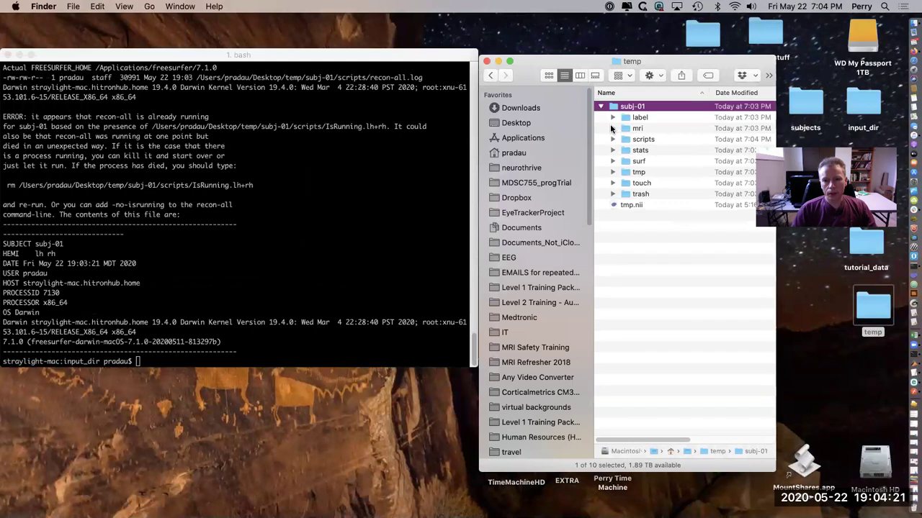
left_click(612, 128)
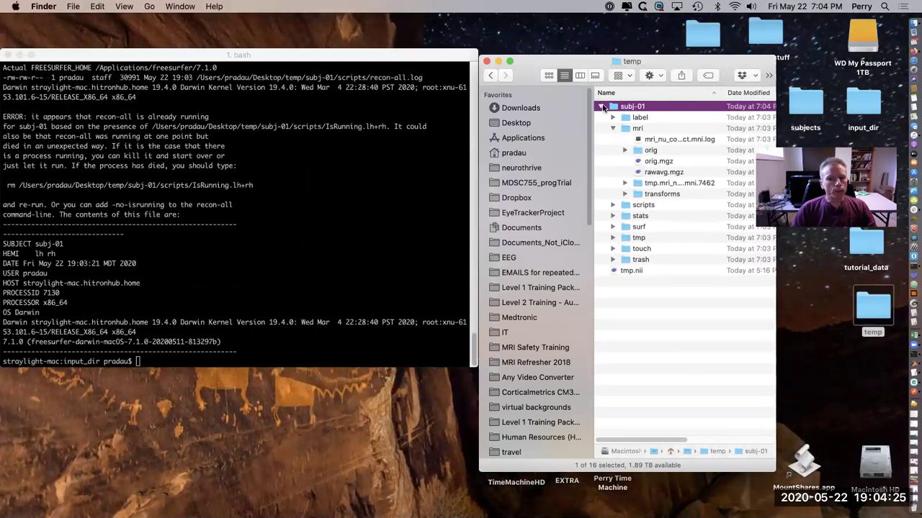
Highlight the 'already running' error and IsRunning.lh+rh lock-file path, then enter ps -efl | grep recon-all.
left_click(350, 154)
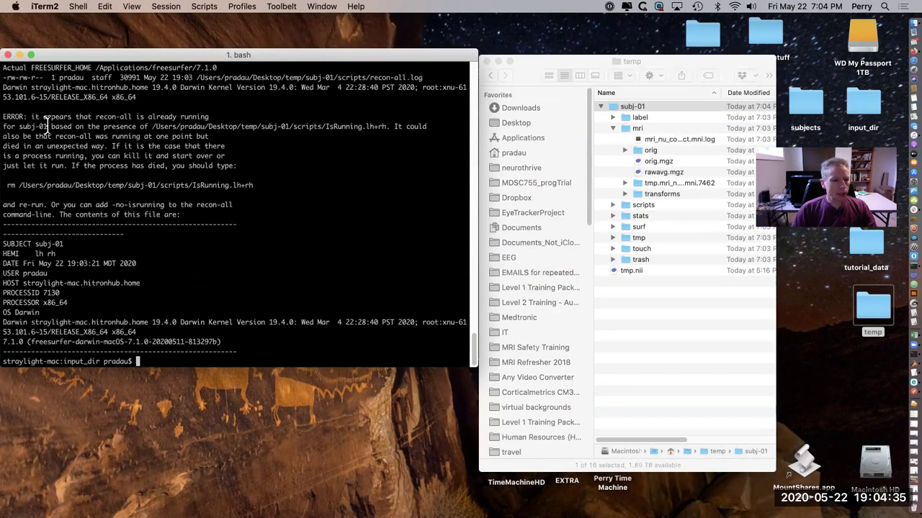
left_click_drag(3, 116, 261, 185)
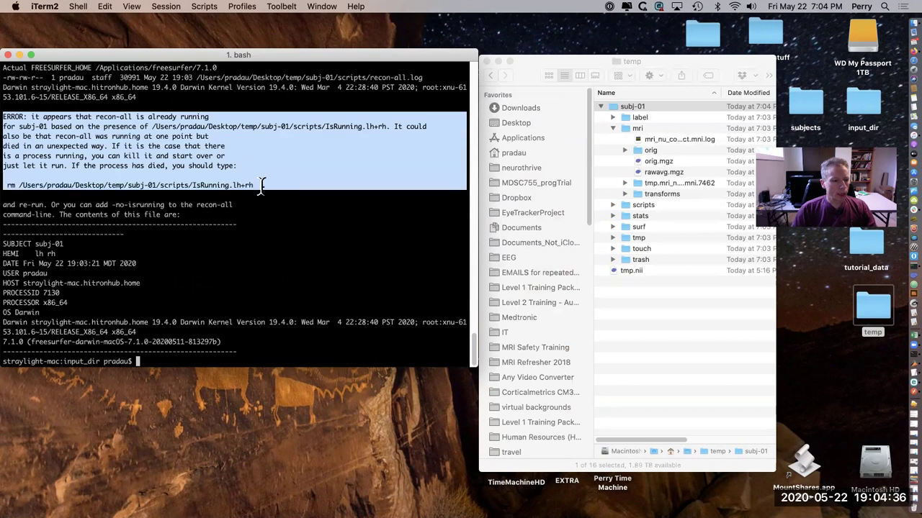
double_click(320, 127)
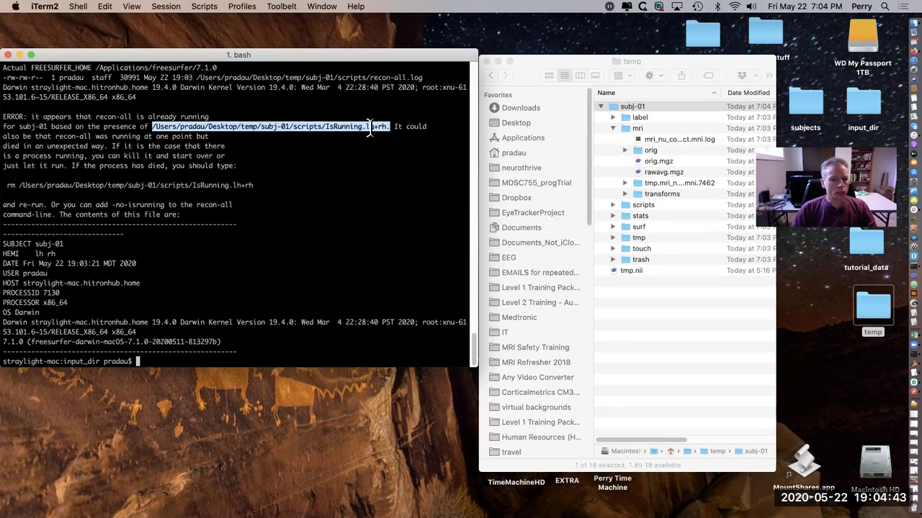
left_click(392, 236)
type("ps -efl")
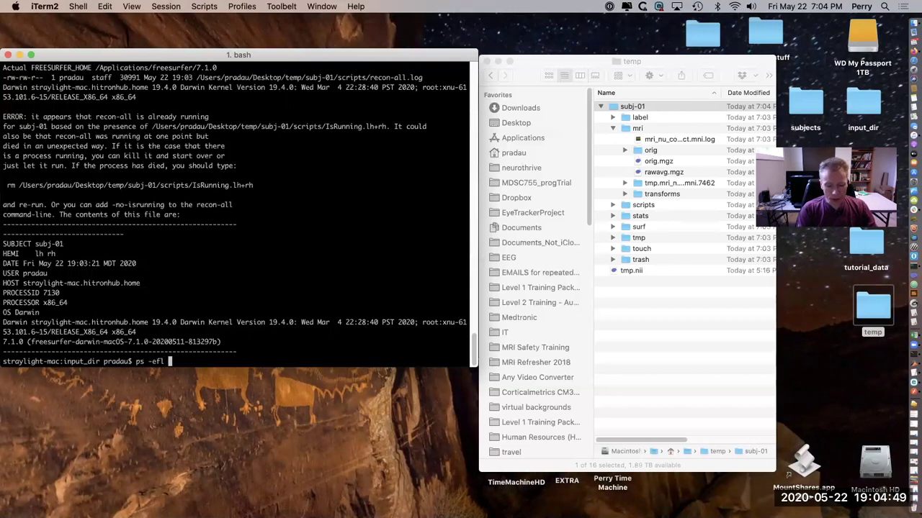
type(" | ")
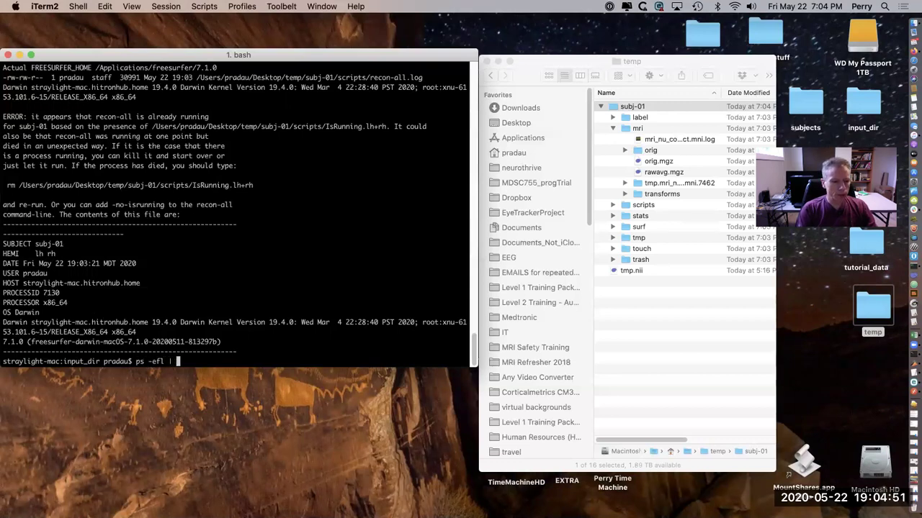
type("grep recon-al")
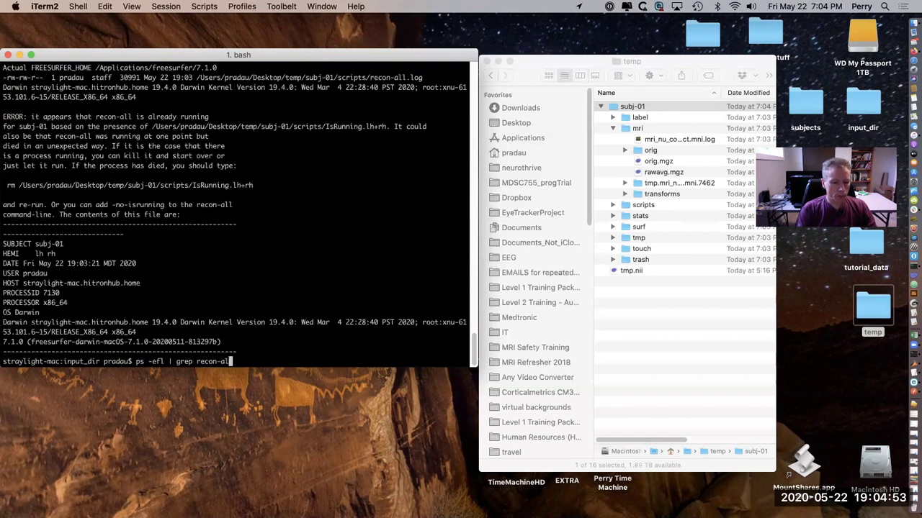
type("l")
Run ps -efl | grep recon-all, confirming only grep matches, and widen the terminal window.
key("Return")
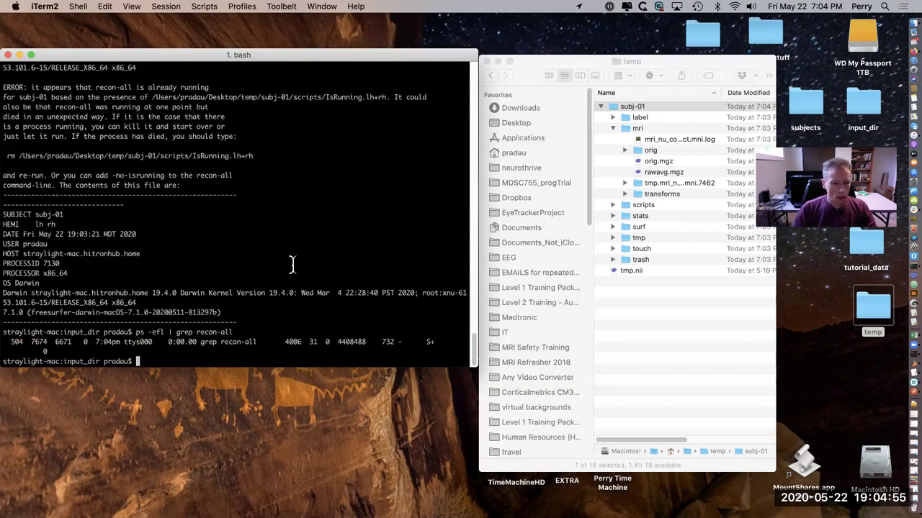
triple_click(185, 345)
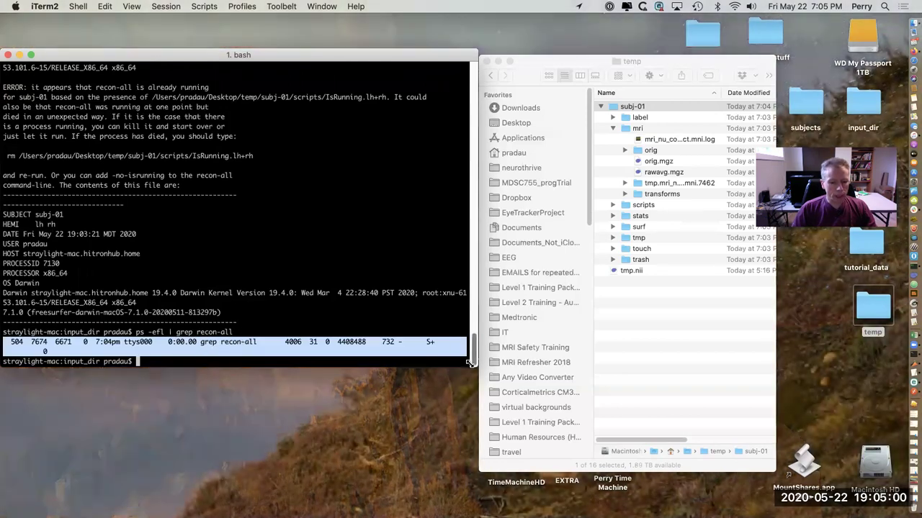
left_click_drag(471, 362, 611, 366)
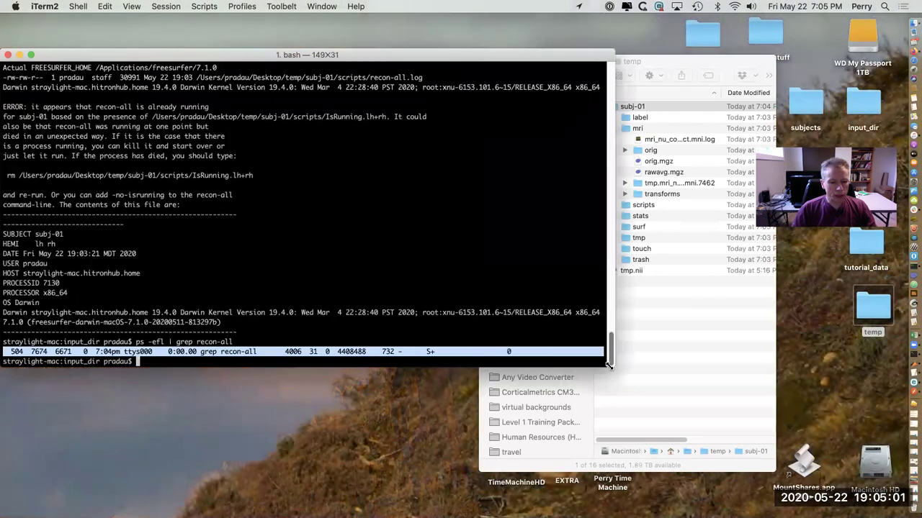
left_click(389, 326)
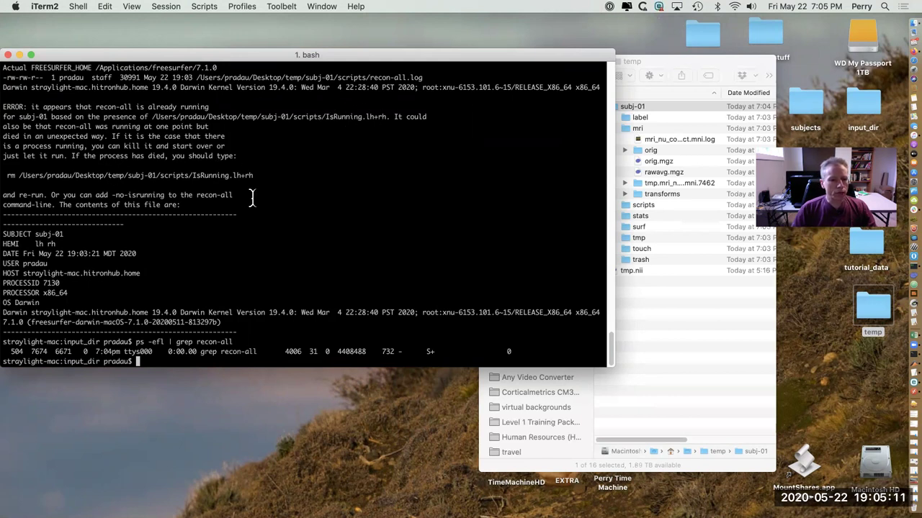
Paste and run the suggested rm command to delete subj-01's IsRunning.lh+rh lock file.
triple_click(122, 175)
left_click(165, 275)
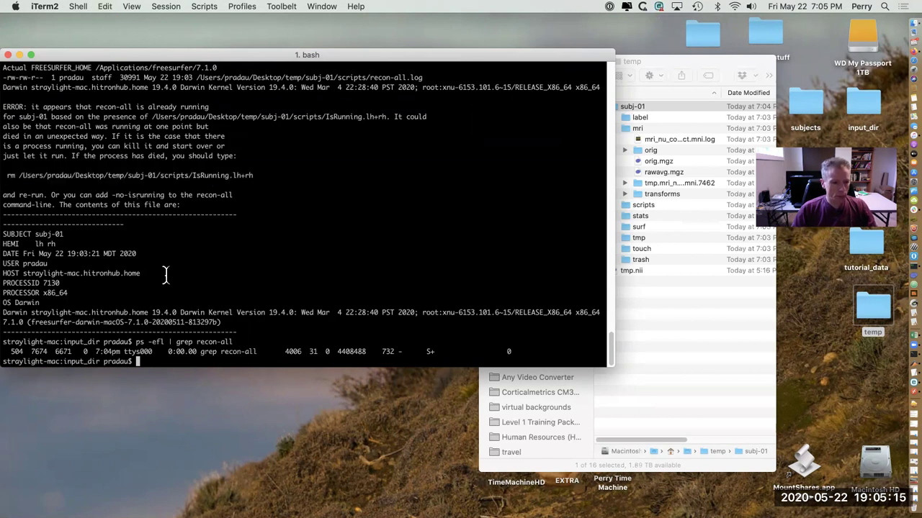
key("super+v")
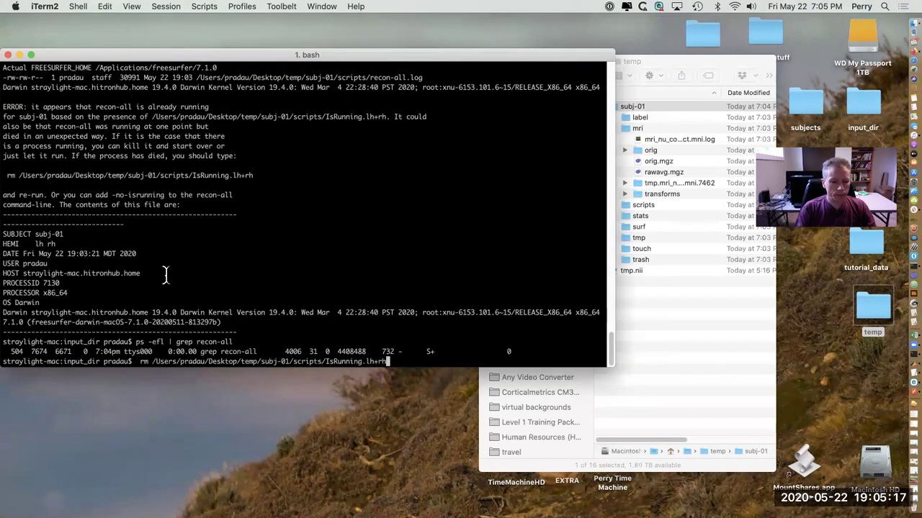
key("Return")
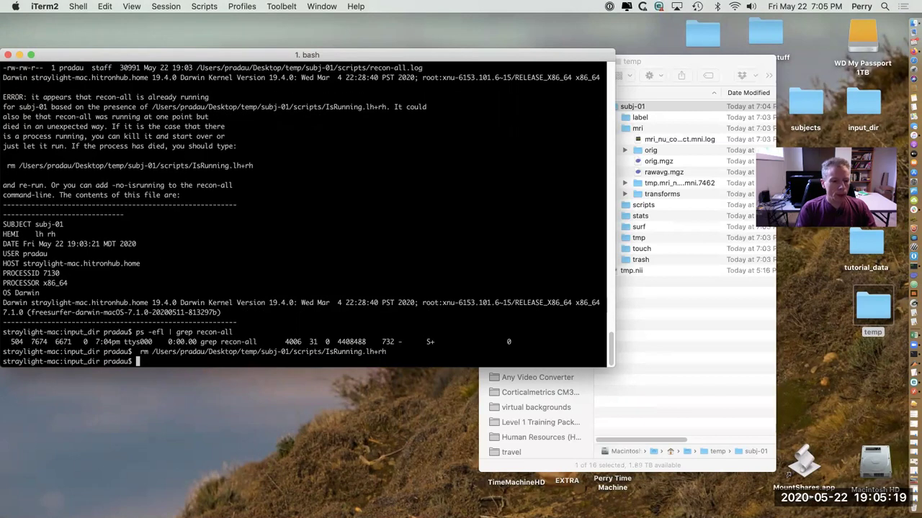
Relaunch recon-all -sd ~/Desktop/temp -s subj-01 -all from command history.
key("Up")
key("Up")
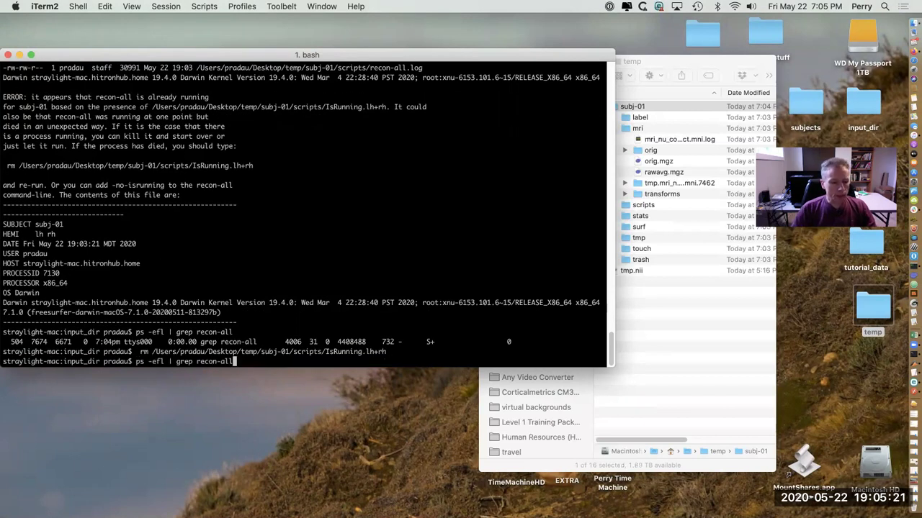
key("Up")
key("Return")
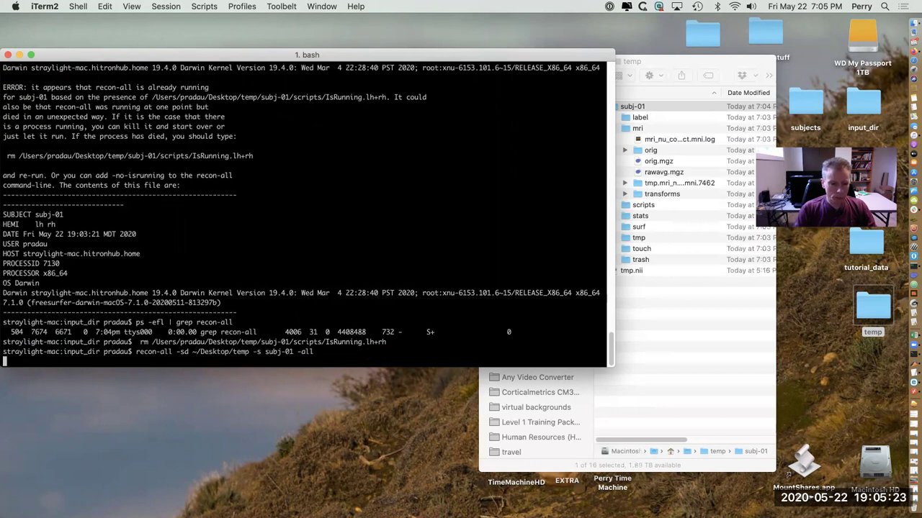